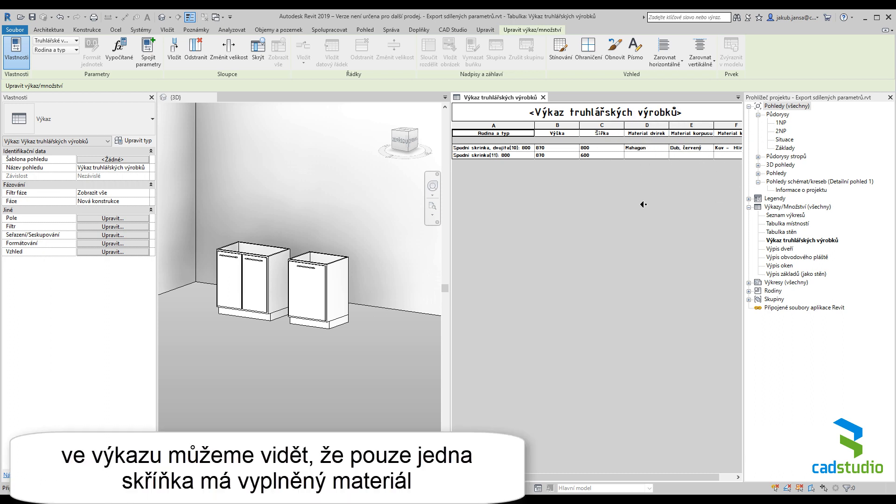
Compare the single-door cabinet's type material parameters with its row in the joinery schedule
drag(631, 477, 657, 477)
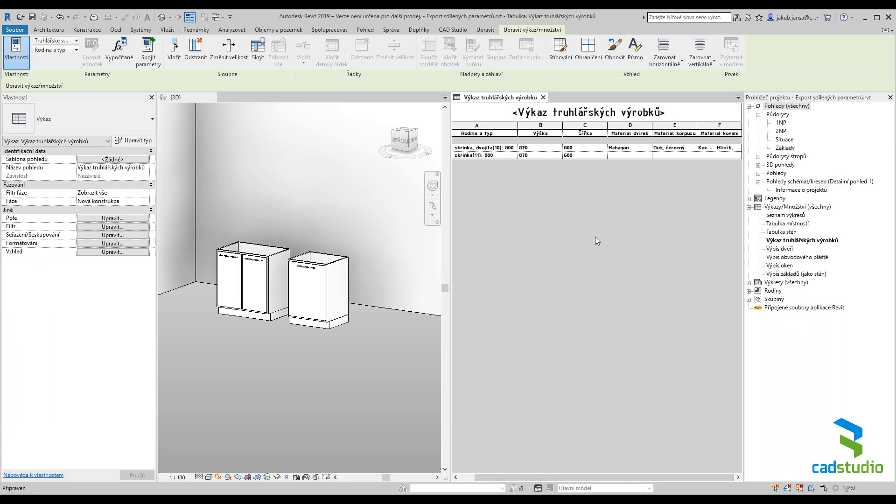
click(366, 310)
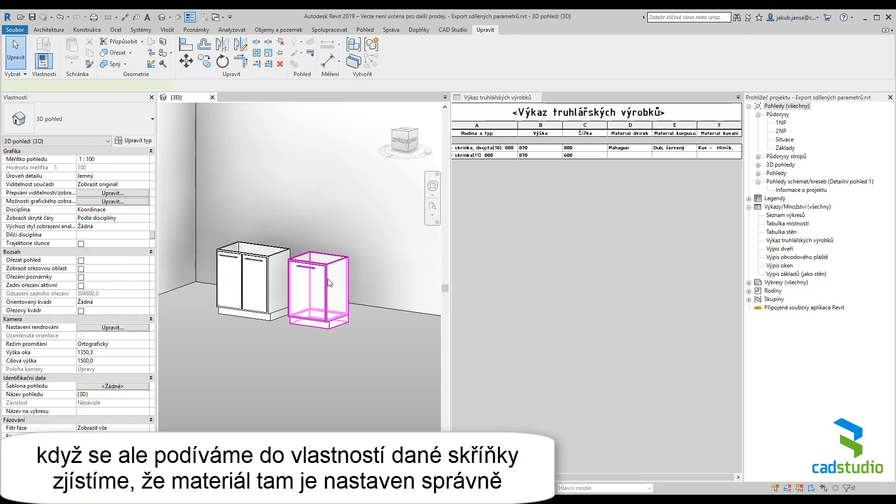
click(308, 263)
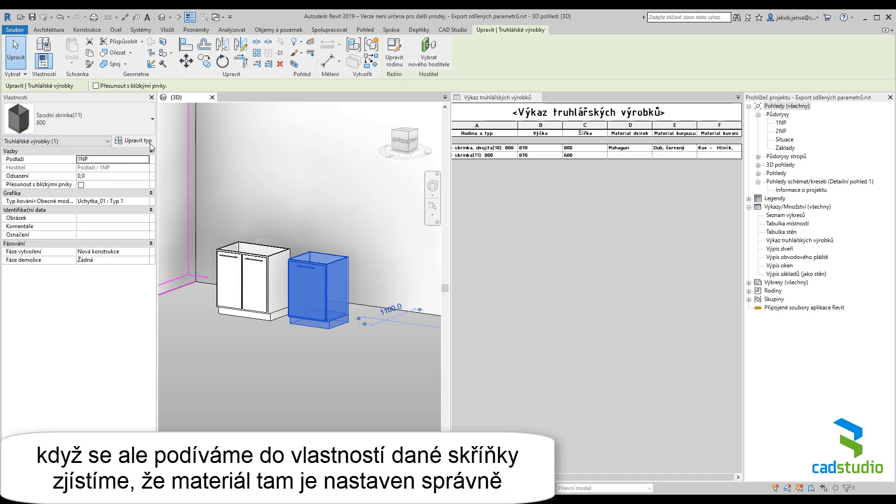
click(135, 140)
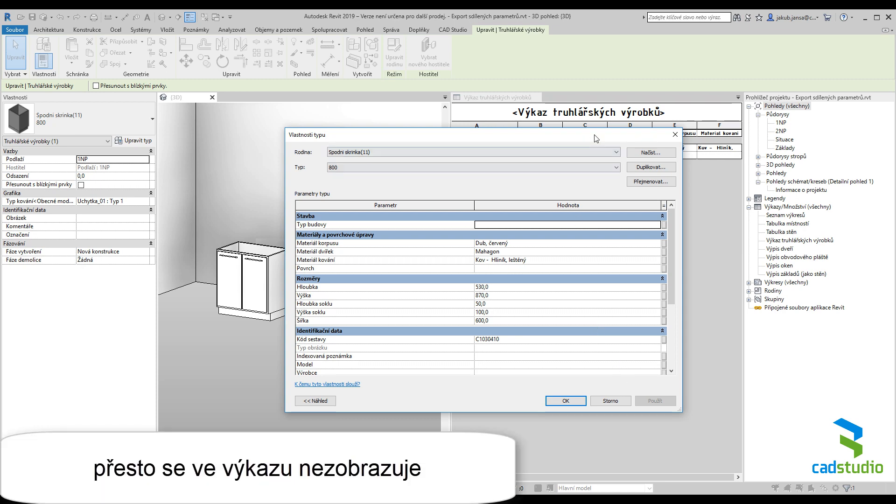
drag(595, 135, 576, 187)
key(ctrl)
key(ctrl)
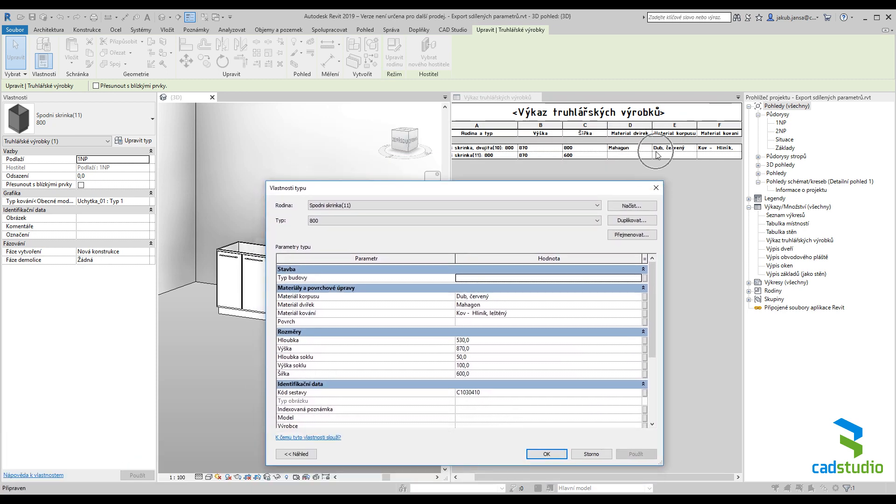
click(586, 452)
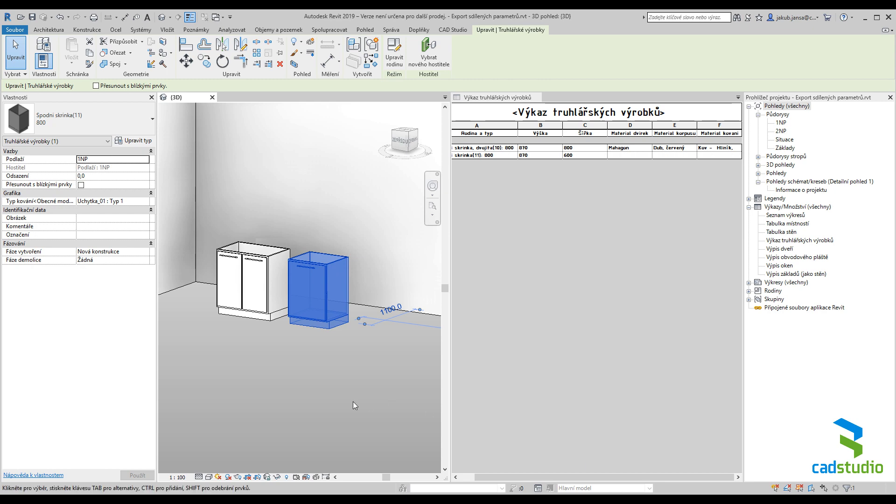
Deselect the cabinet and set the 3D view's visual style to Realistic
click(236, 429)
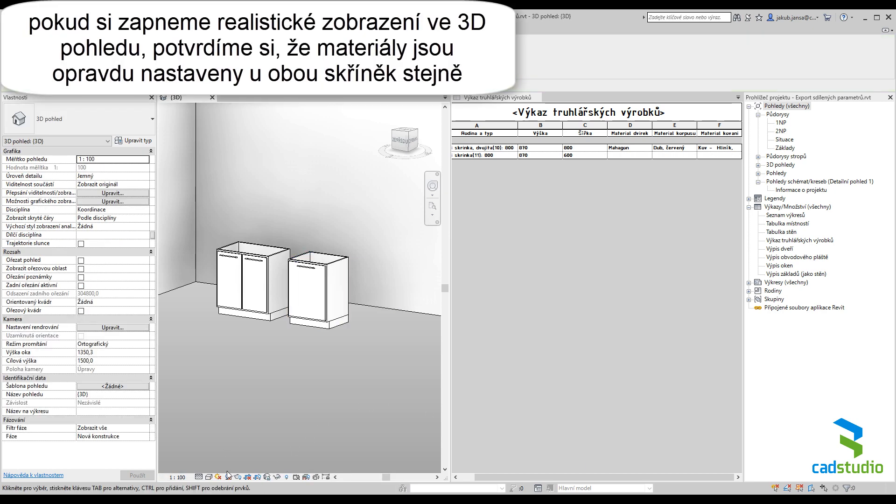
click(209, 477)
click(220, 459)
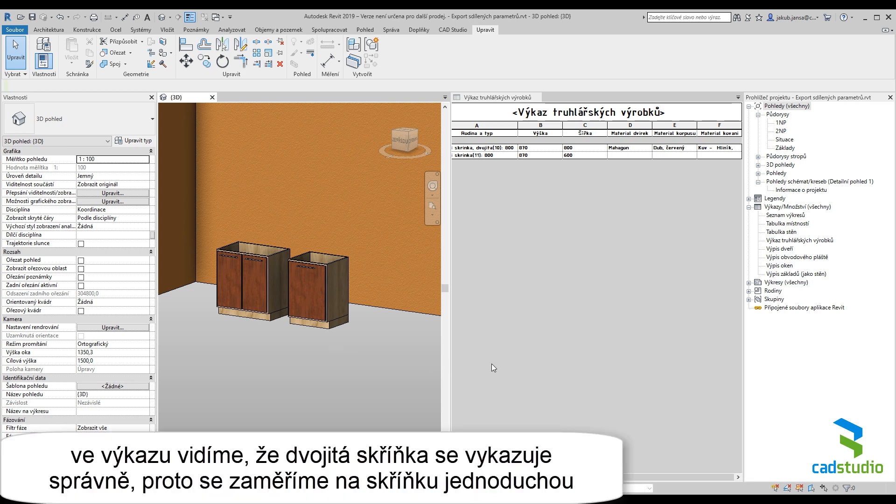
Open the single-door cabinet's family for editing and display its family types with the material parameters
click(324, 290)
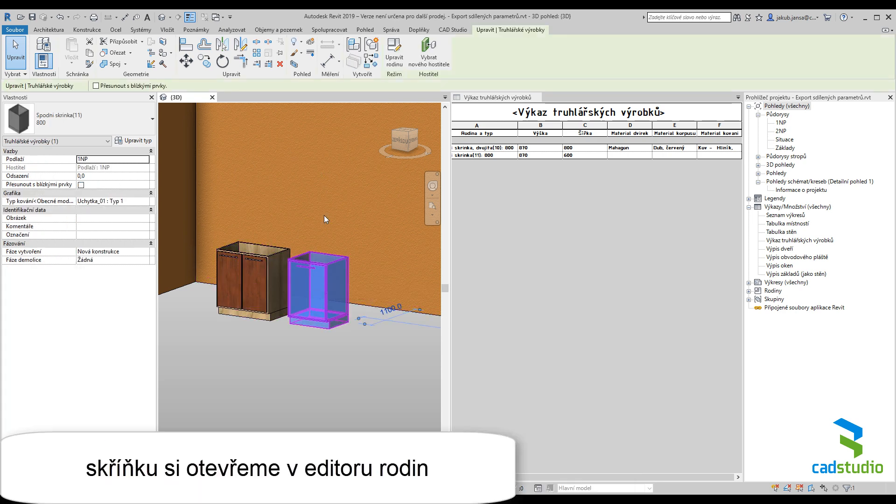
click(394, 52)
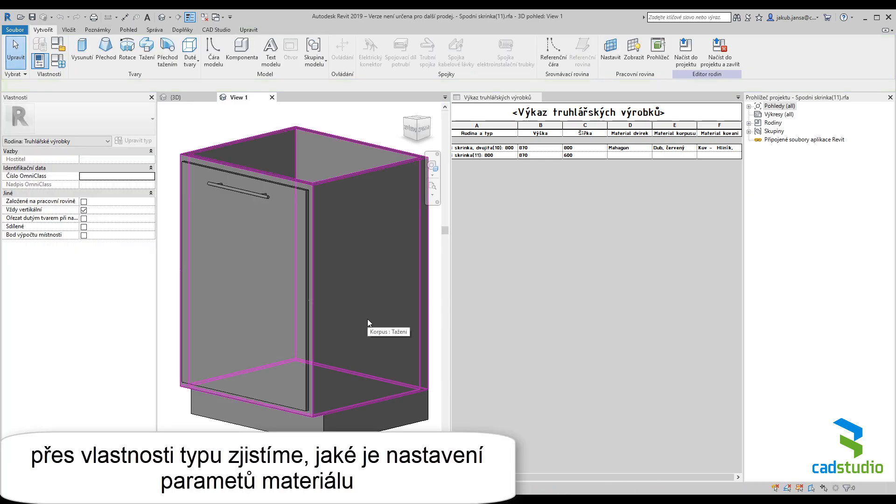
click(353, 308)
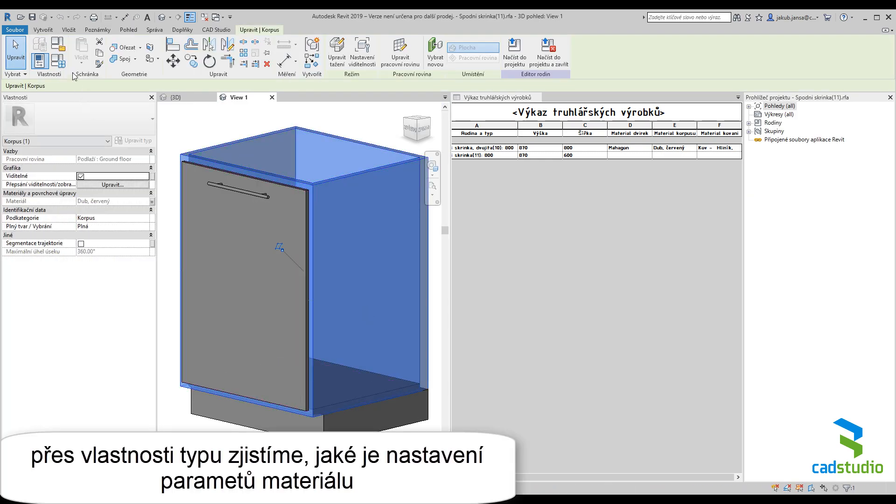
click(60, 61)
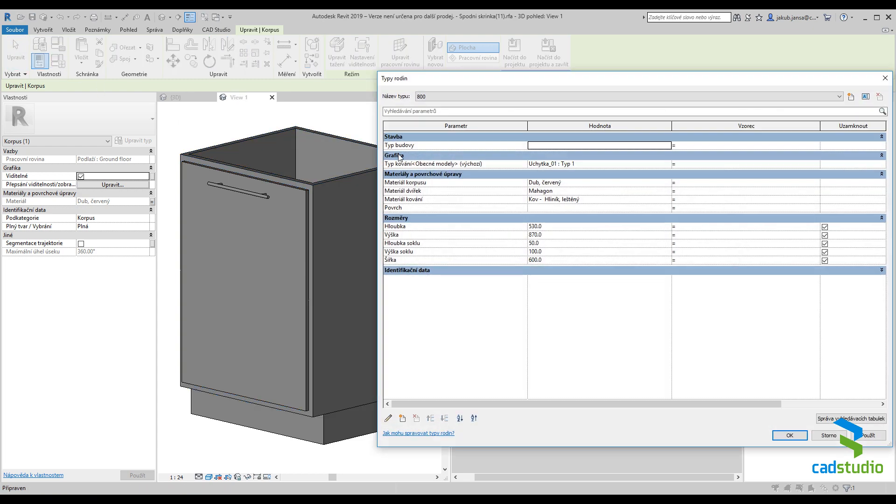
drag(526, 80, 315, 88)
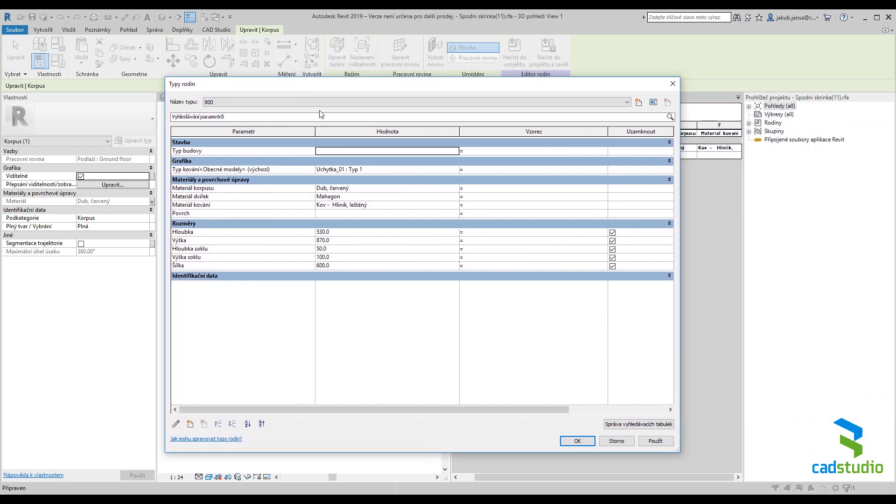
Try to change the family parameter Materiál korpusu to a shared parameter, check the available parameter groups, and cancel back to the family
click(282, 188)
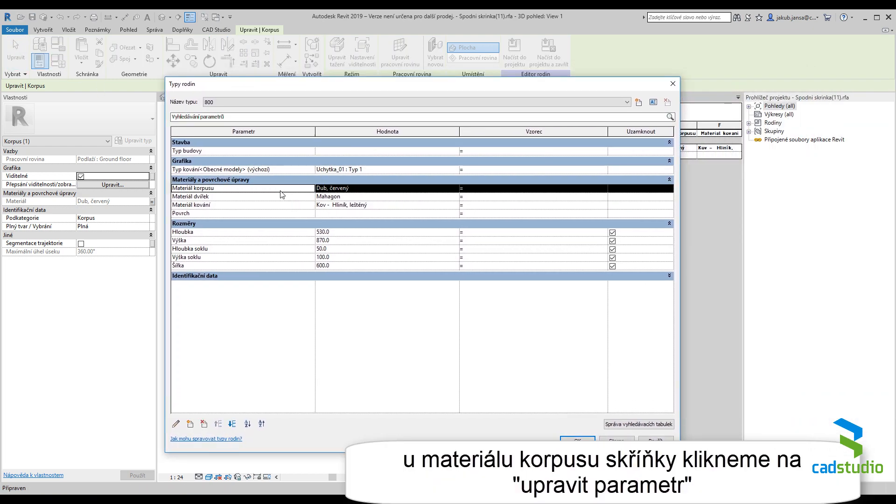
click(177, 423)
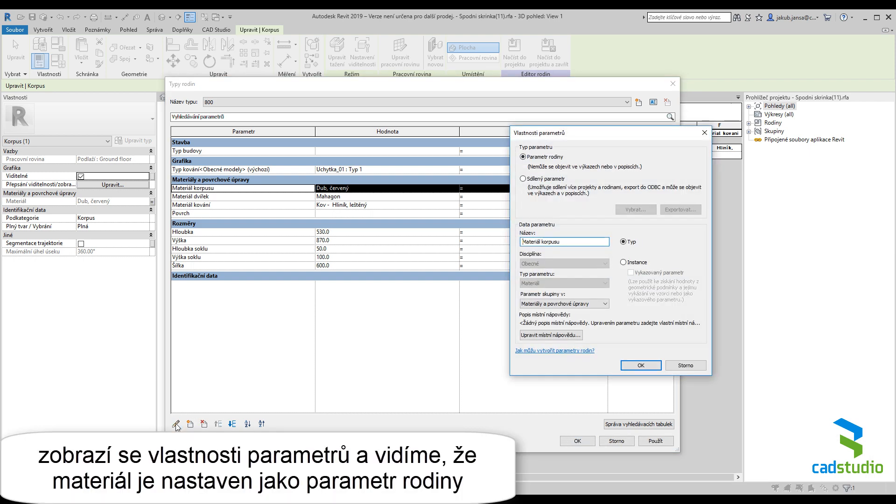
drag(571, 134, 380, 172)
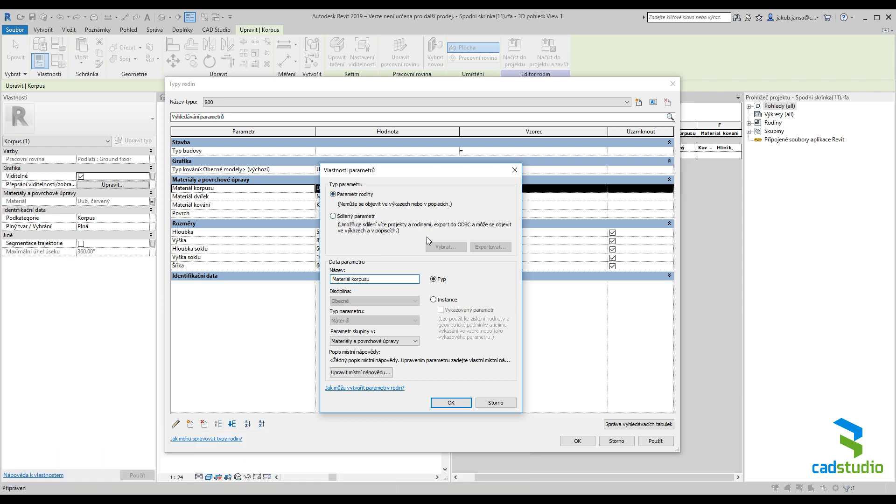
click(342, 217)
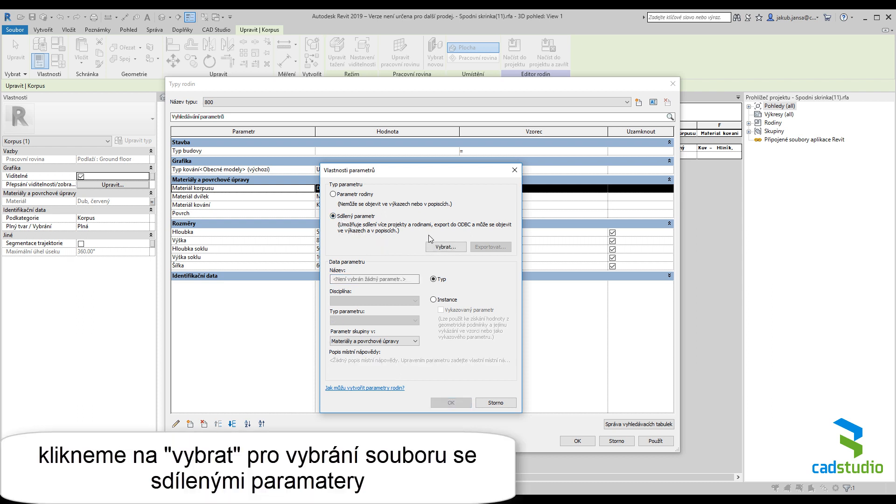
click(447, 246)
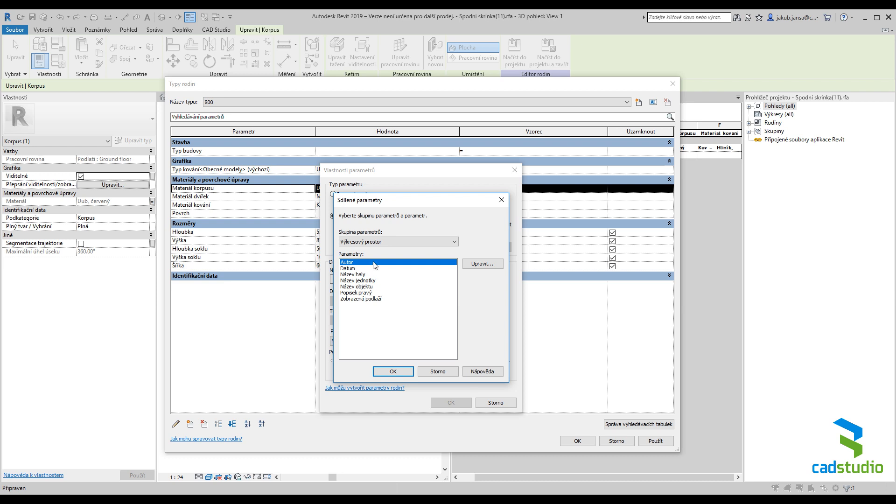
click(386, 242)
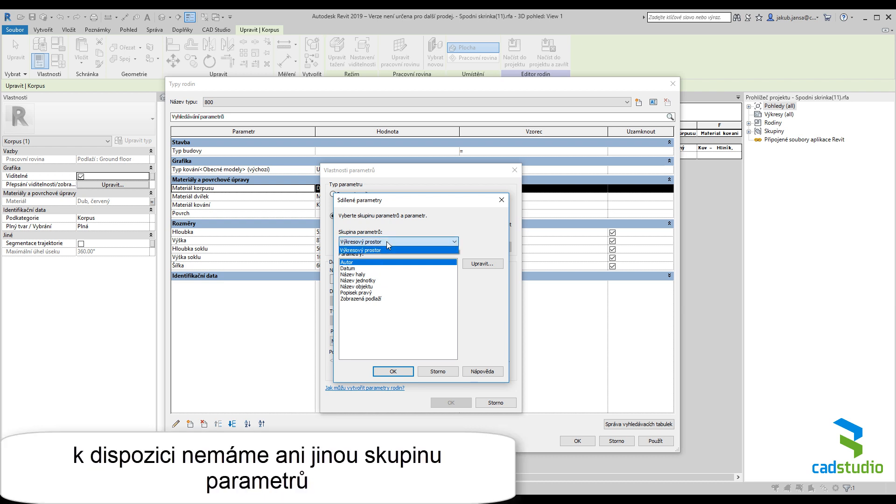
click(387, 241)
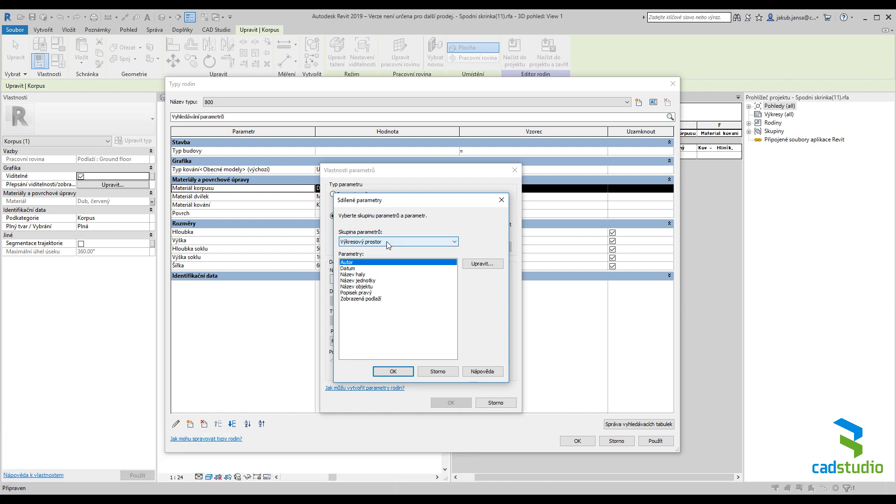
click(438, 372)
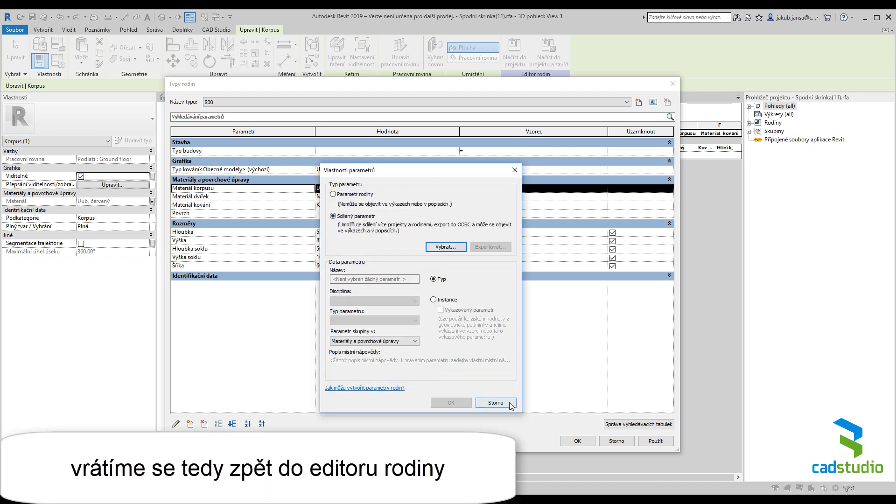
click(488, 403)
click(608, 443)
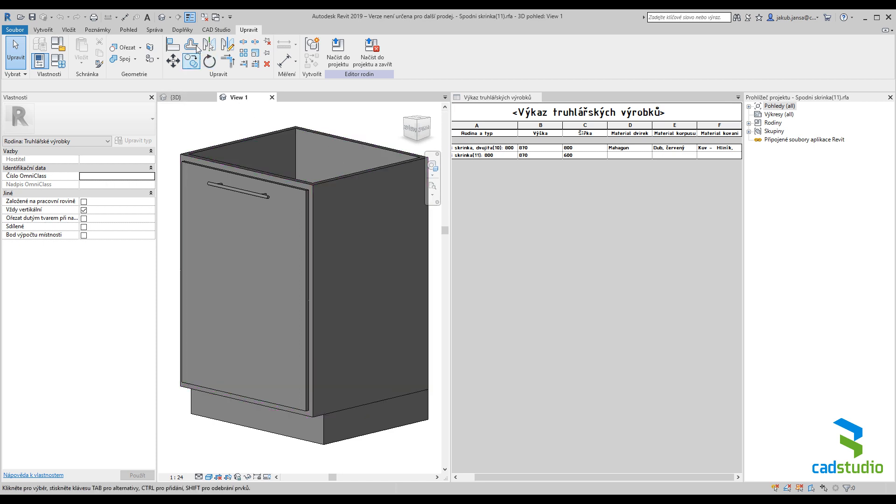
Add a new group named "Truhlářské výrobky" to the shared parameters file
click(156, 30)
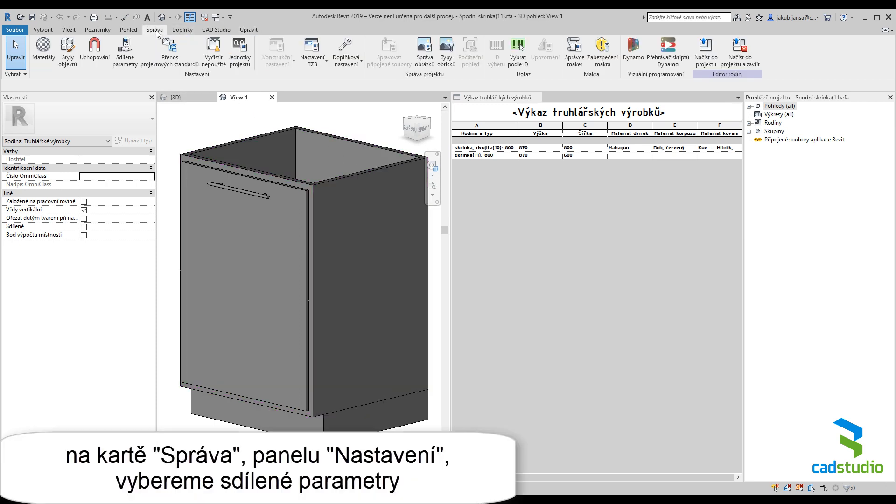
click(130, 57)
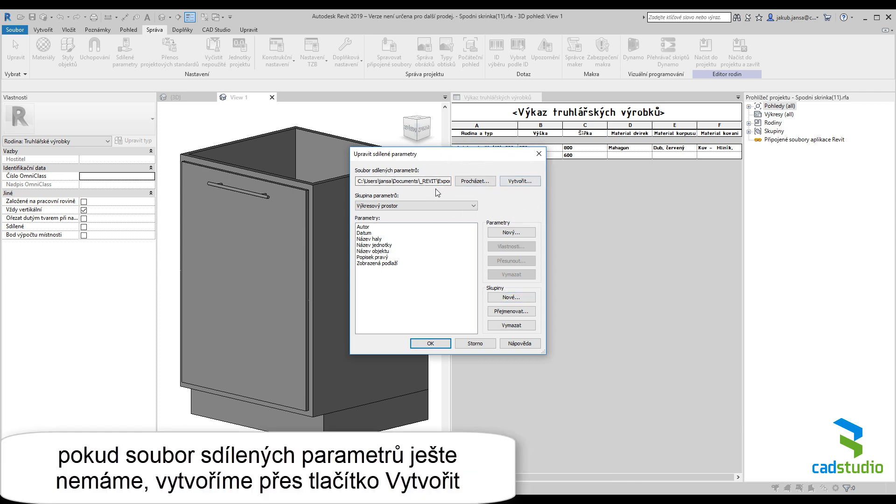
click(399, 206)
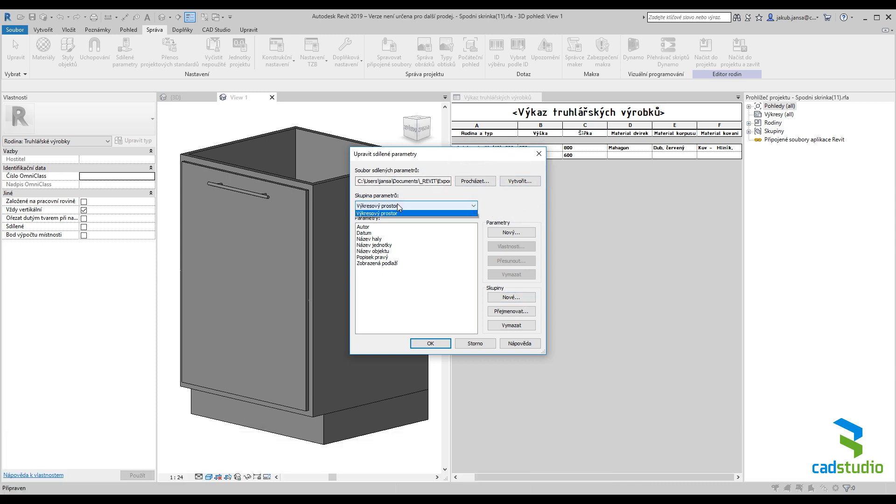
click(398, 206)
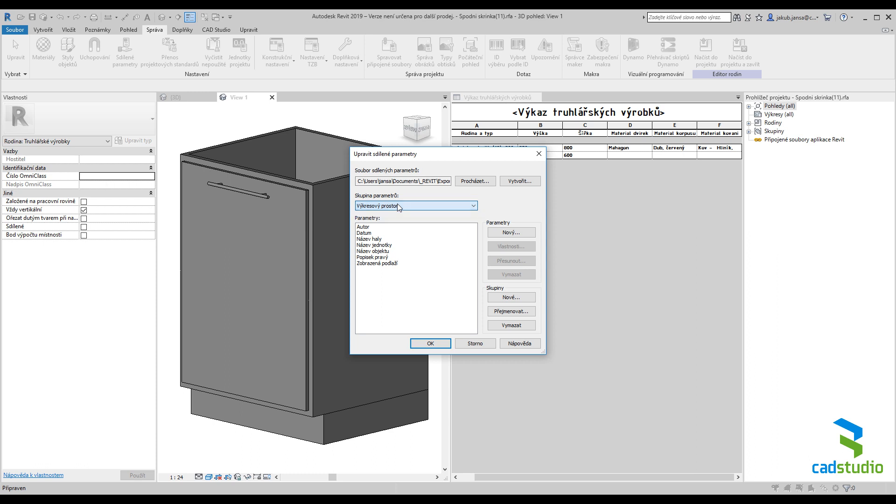
click(501, 300)
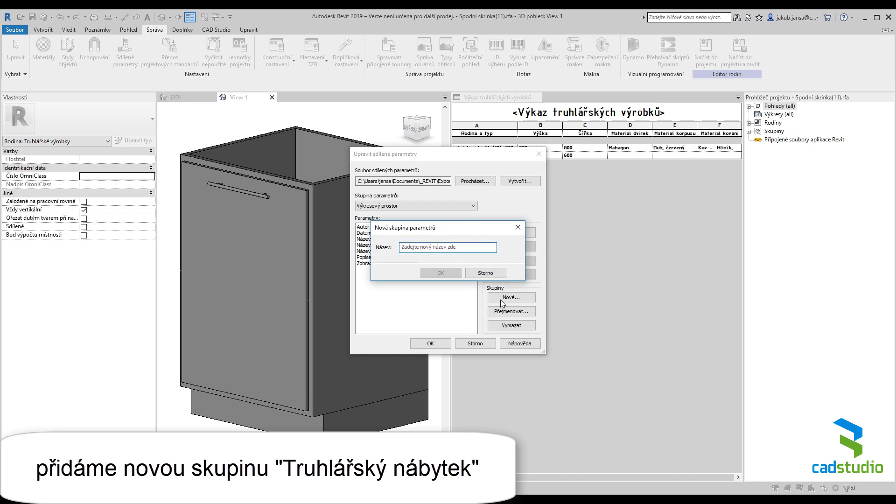
text(Truh)
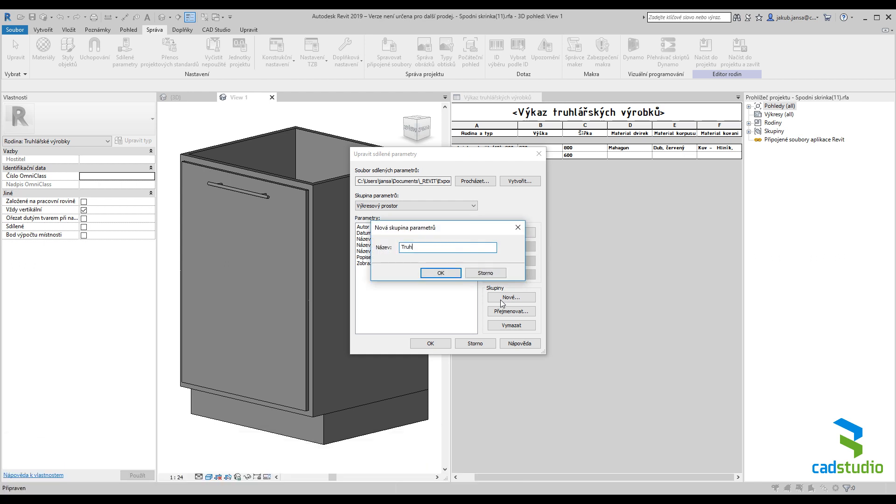
text(lářské výrobky)
click(450, 275)
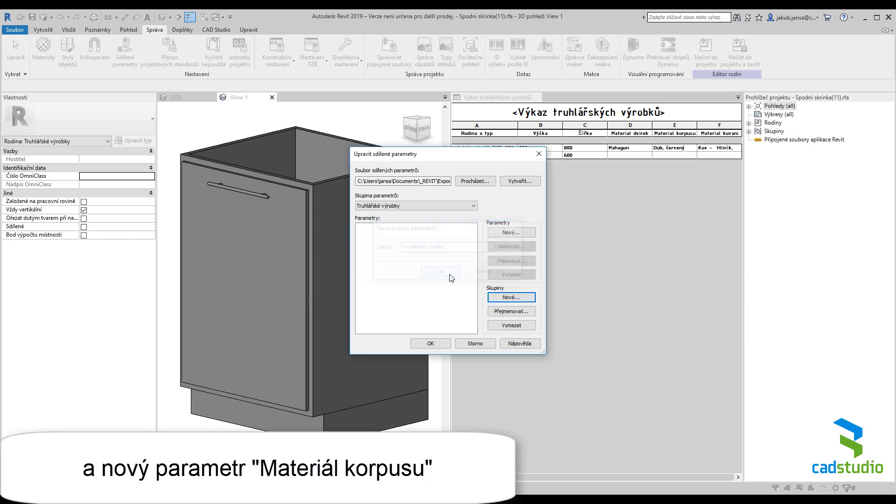
Create the shared parameter "Material korpusu" with parameter type Materiál in the Truhlářské výrobky group
click(511, 233)
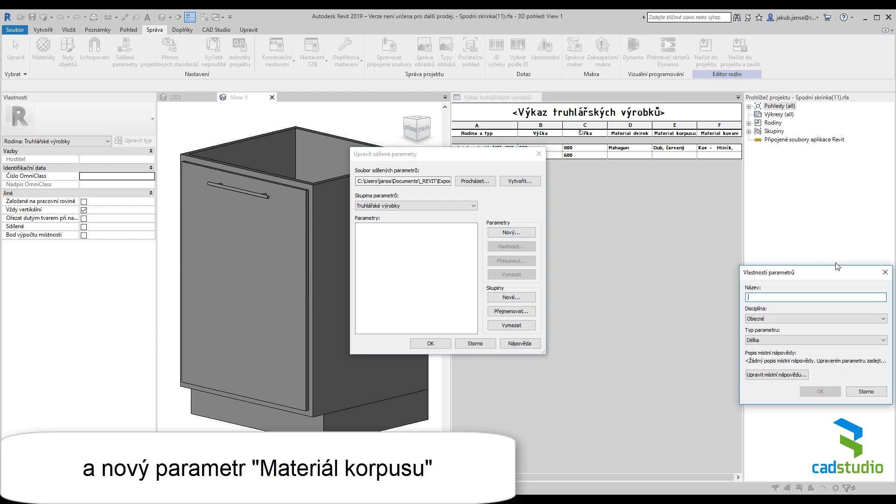
drag(835, 271, 432, 261)
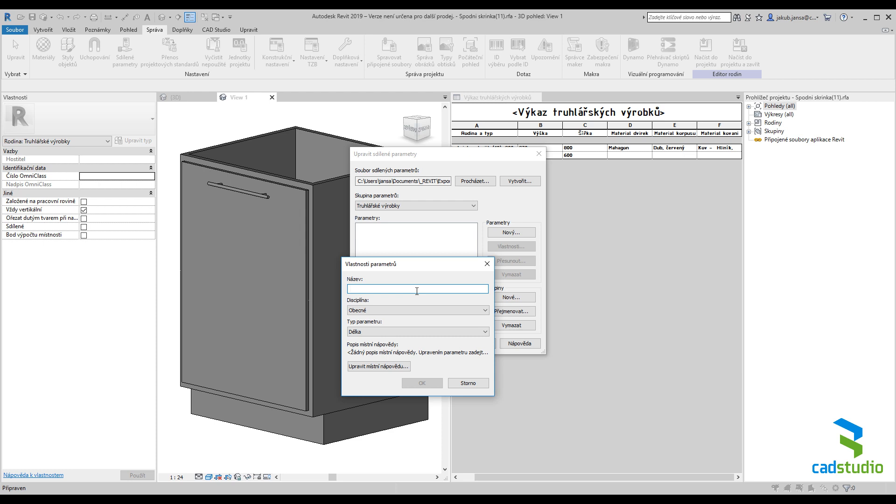
text(Material)
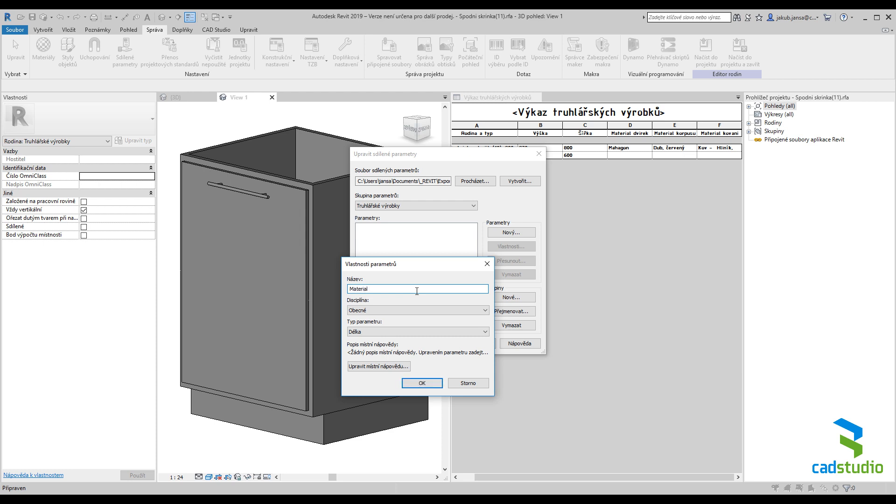
text( korpusu)
click(414, 336)
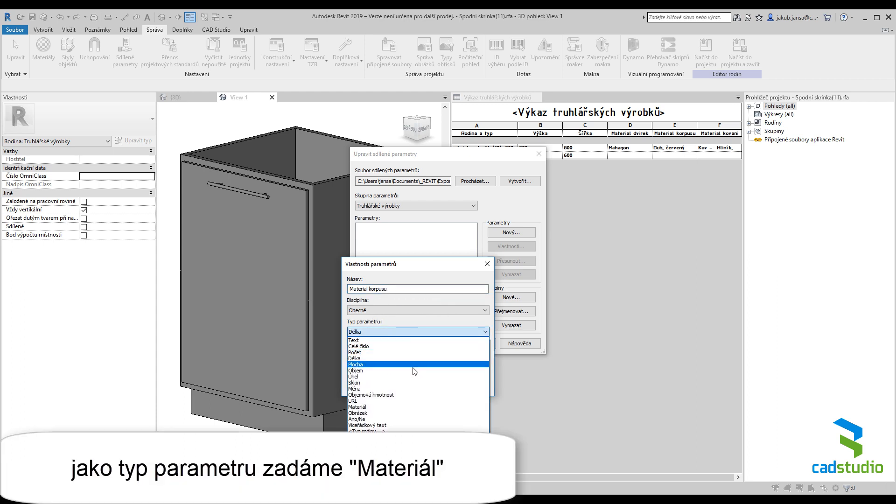
click(400, 409)
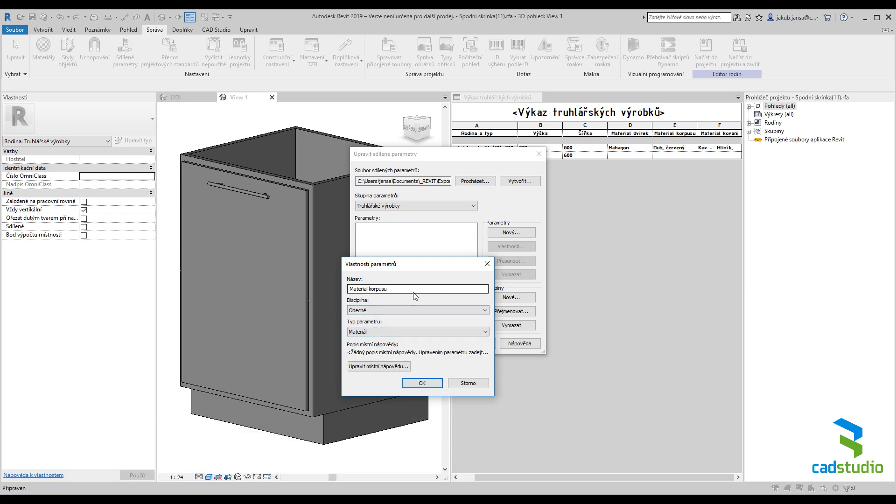
click(421, 384)
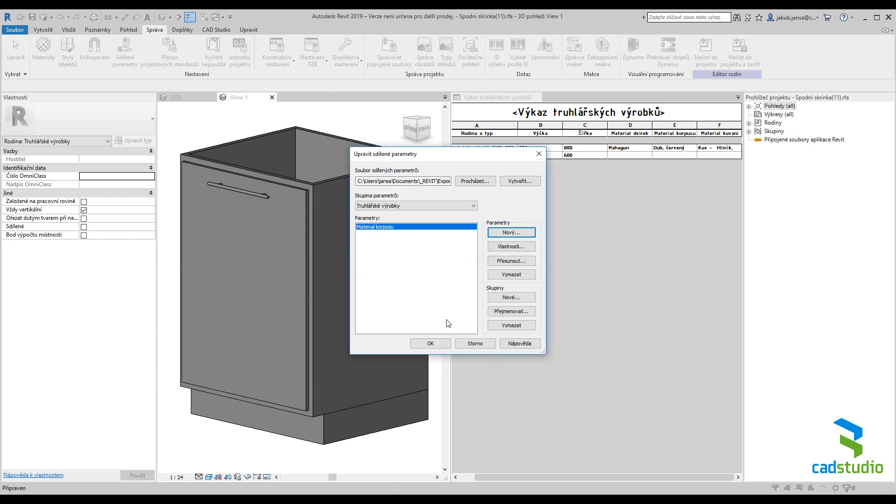
Confirm the shared parameters file and, in the cabinet's family types, change the parameter Materiál korpusu to a shared parameter
click(430, 344)
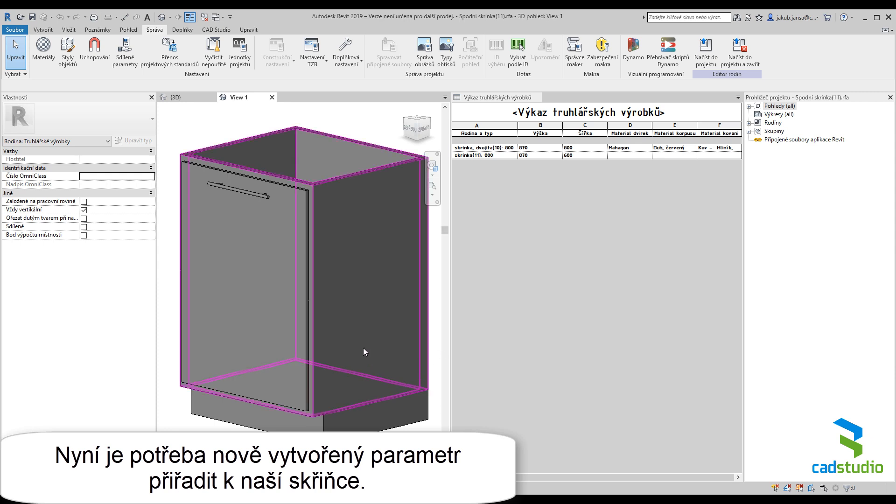
click(357, 287)
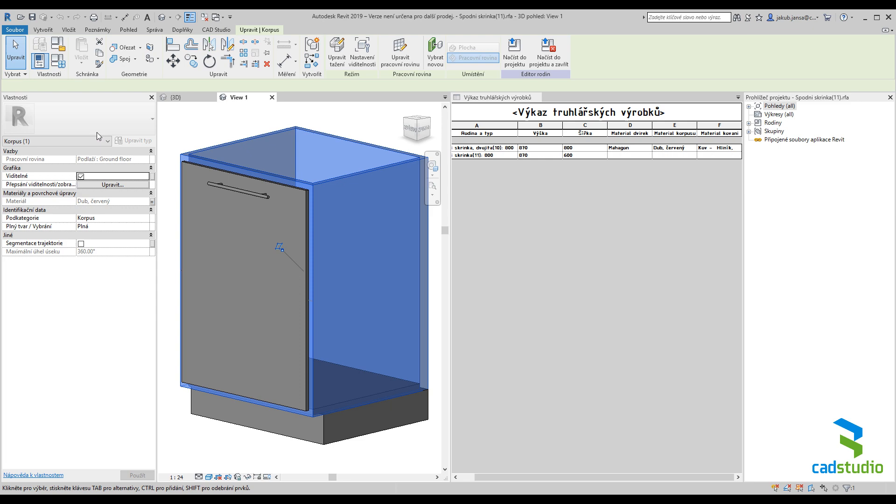
click(64, 65)
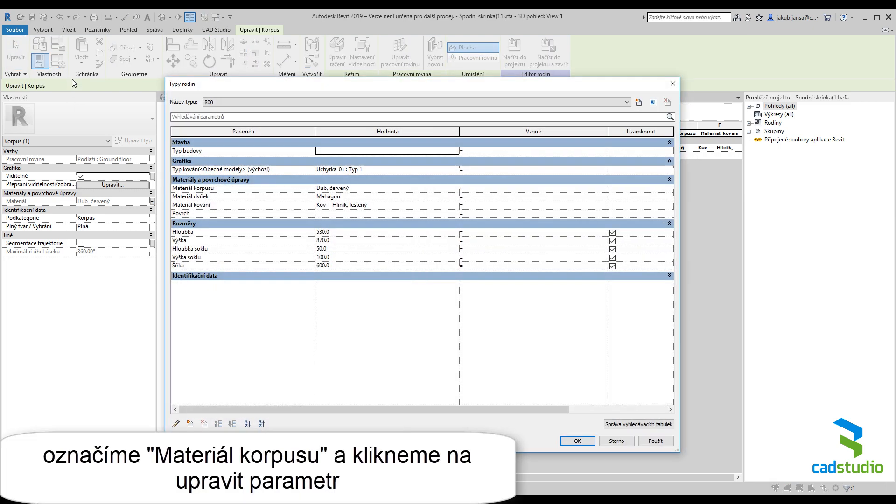
click(209, 188)
click(179, 425)
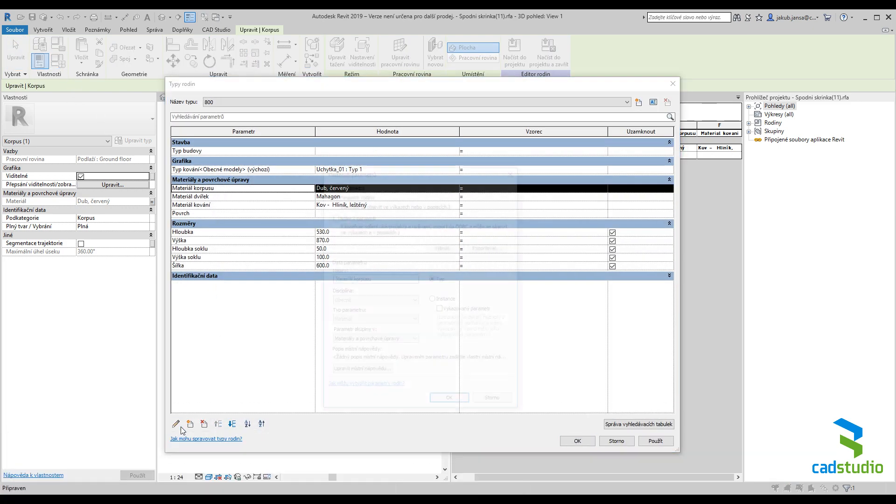
click(357, 216)
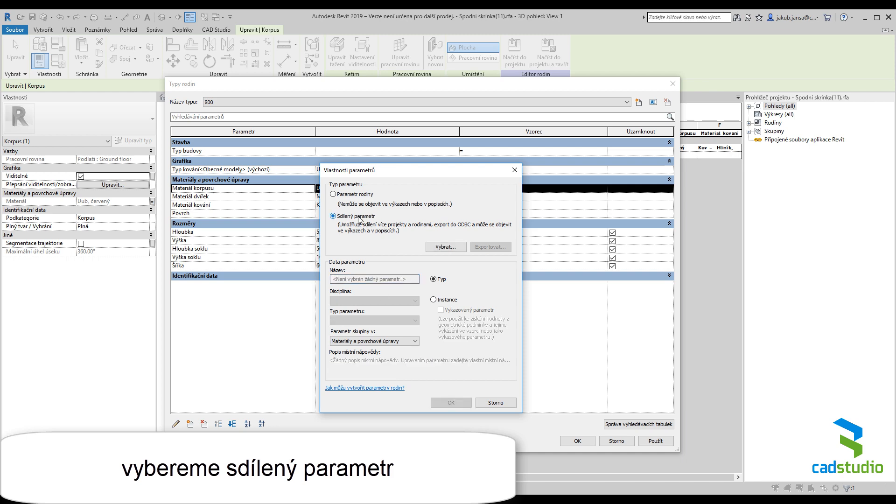
Examine the shared parameter editing options for the Truhlářské výrobky group from the parameter selection, and cancel without changes
click(446, 246)
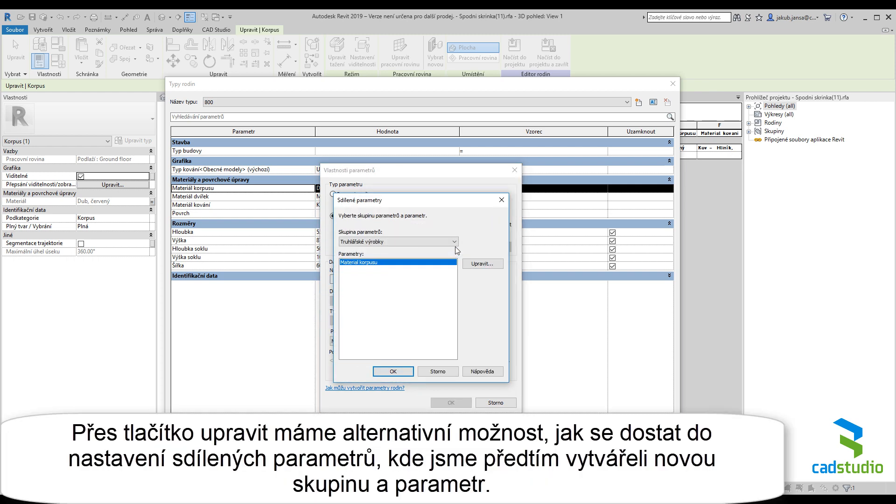
click(384, 265)
click(487, 263)
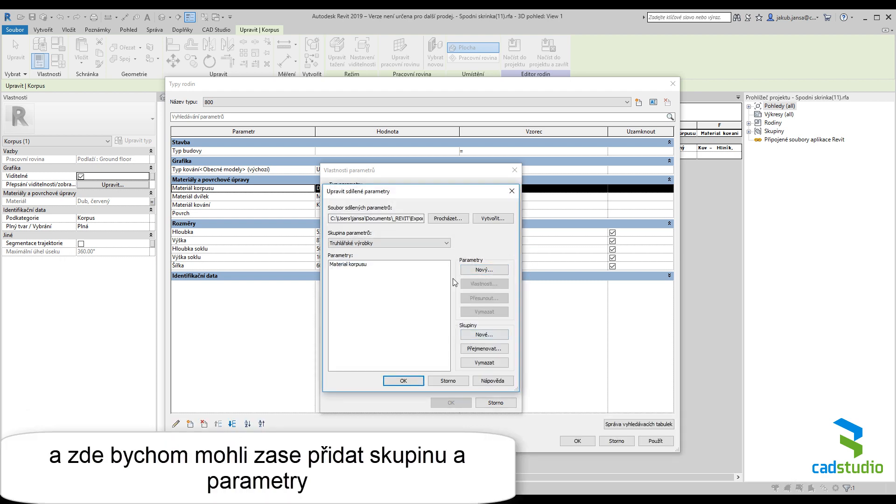
key(ctrl)
key(ctrl)
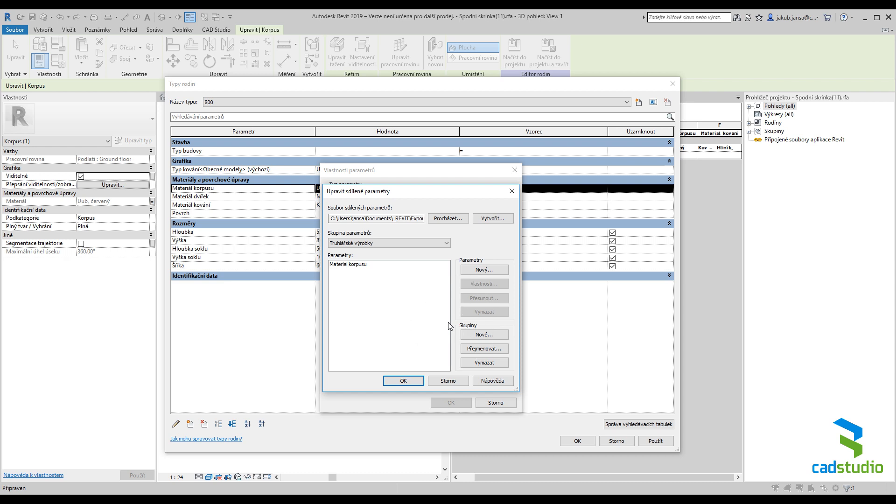
click(449, 381)
Assign the shared parameter Material korpusu, keep it grouped under Materiály a povrchové úpravy, and accept the family types
click(370, 264)
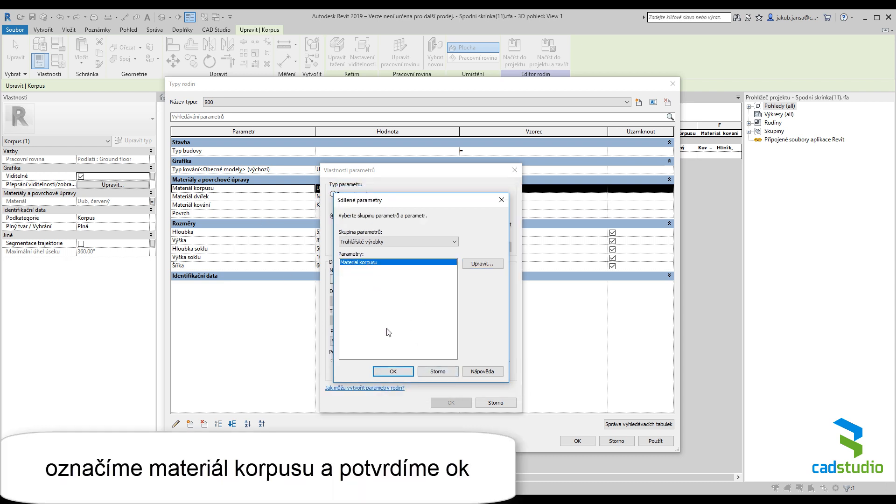
key(ctrl)
key(ctrl)
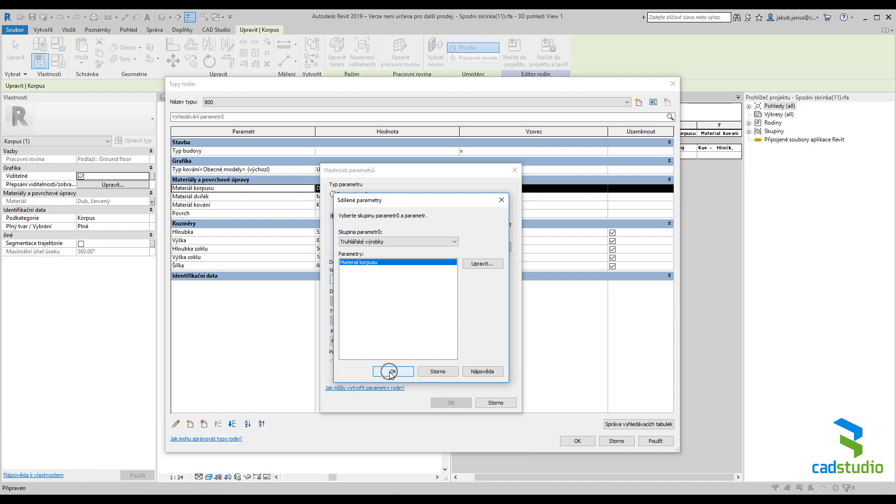
click(392, 372)
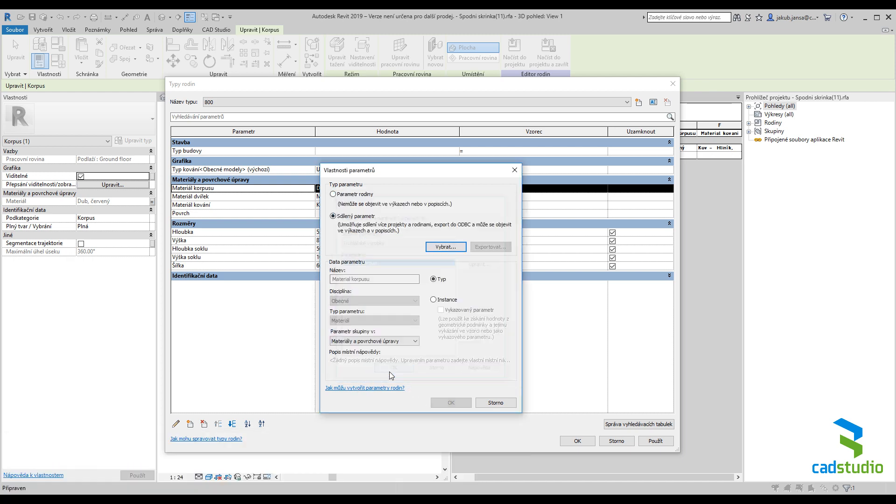
click(359, 342)
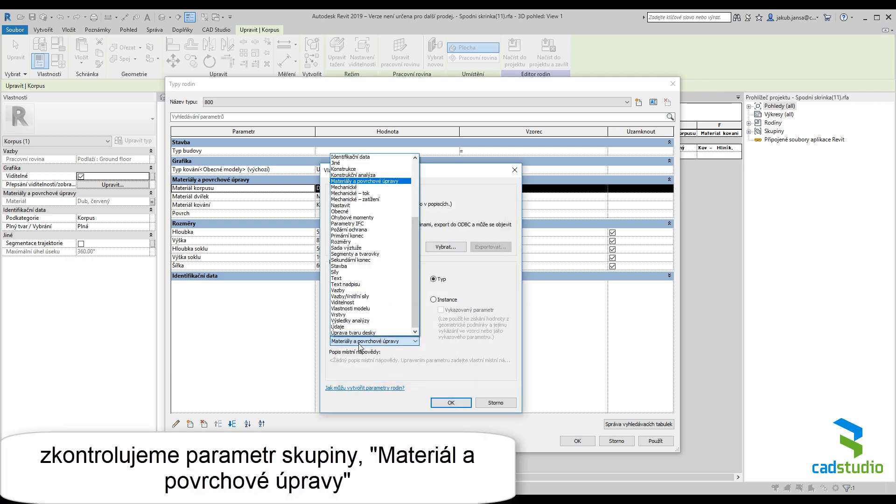
click(360, 342)
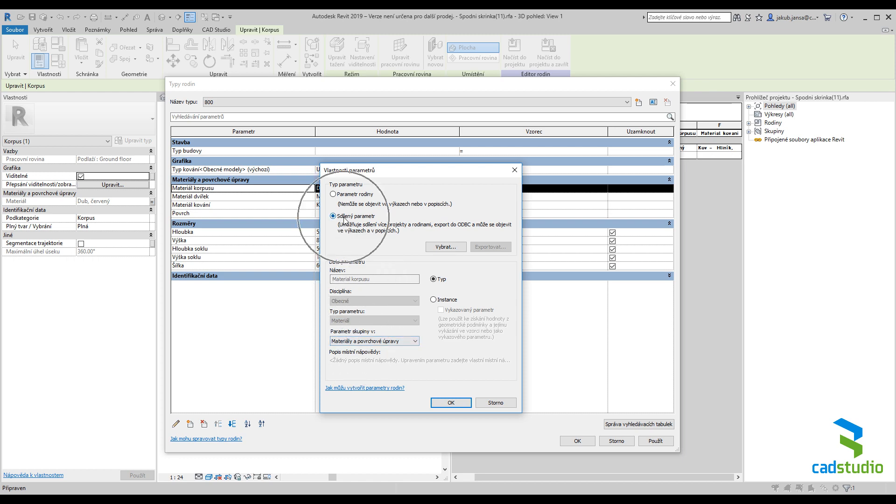
click(451, 402)
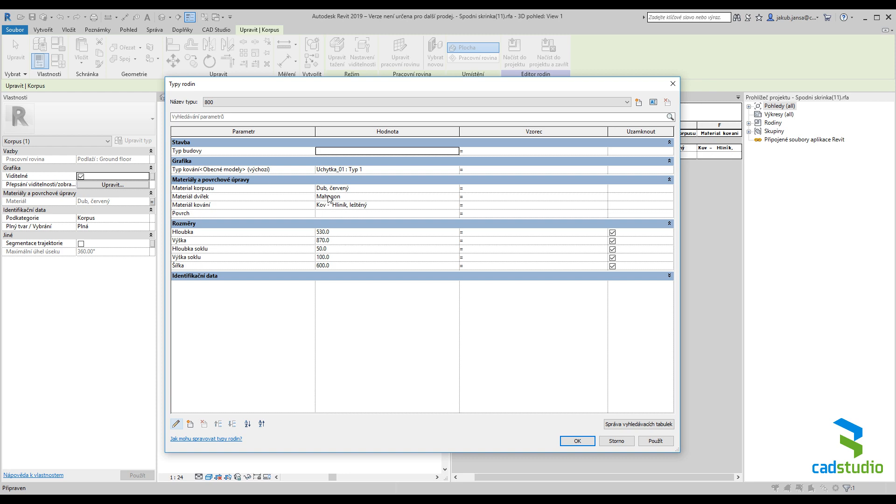
click(578, 441)
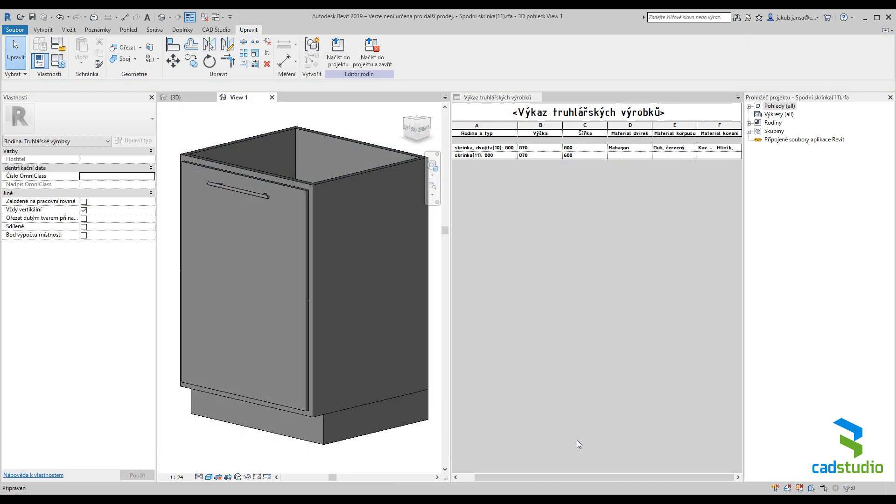
Load the edited single-door cabinet family into the project, overwriting the existing version
click(340, 46)
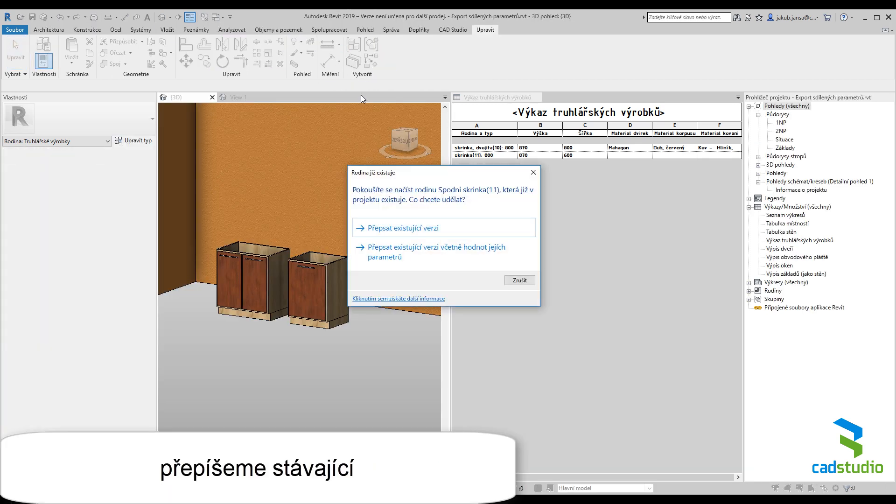
click(406, 230)
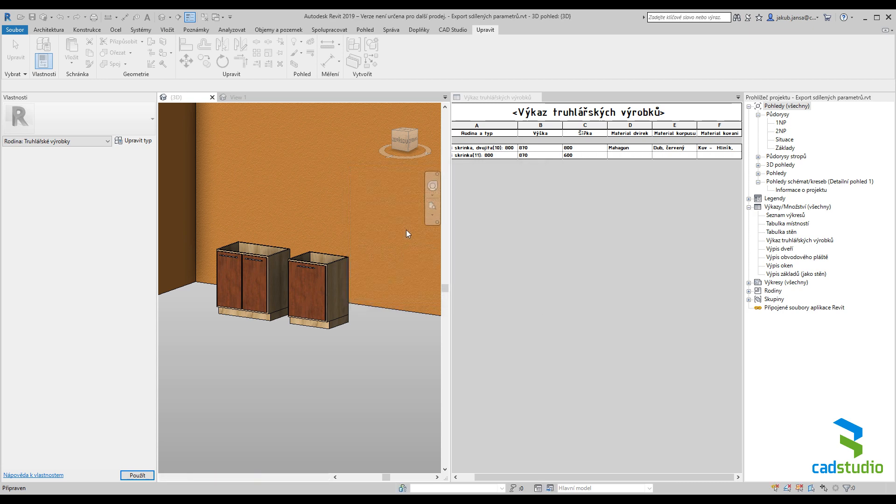
Add the new Material korpusu field to the Výkaz truhlářských výrobků schedule and place it above Material kovani
click(540, 221)
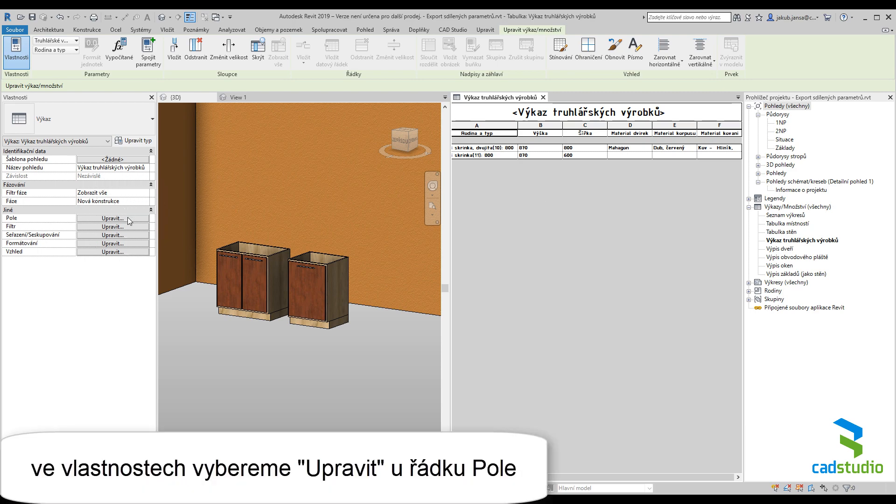
click(112, 218)
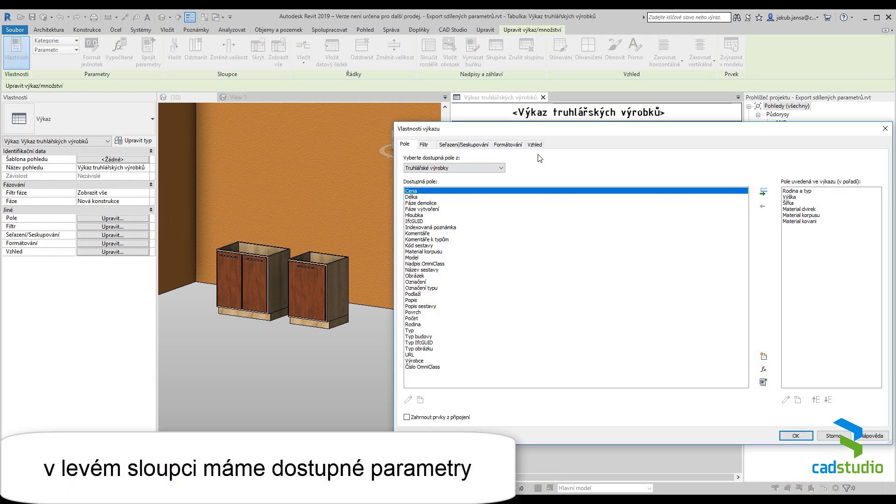
drag(567, 136, 451, 144)
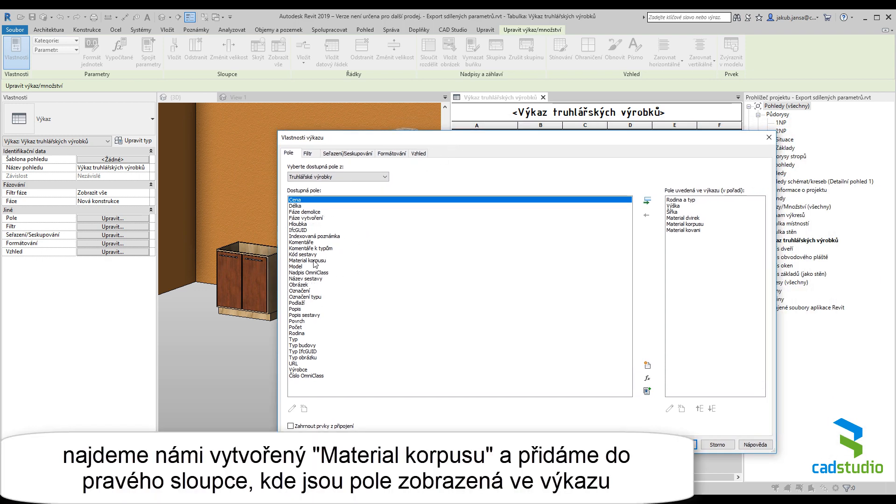
click(313, 260)
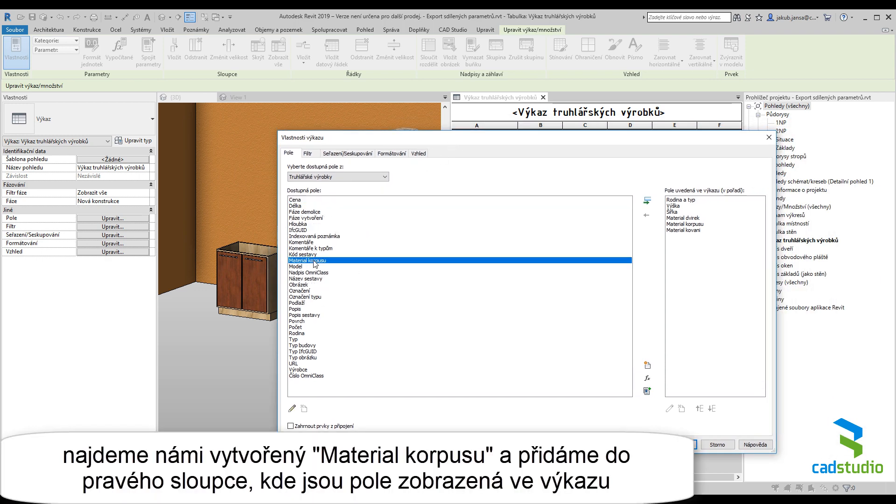
click(647, 202)
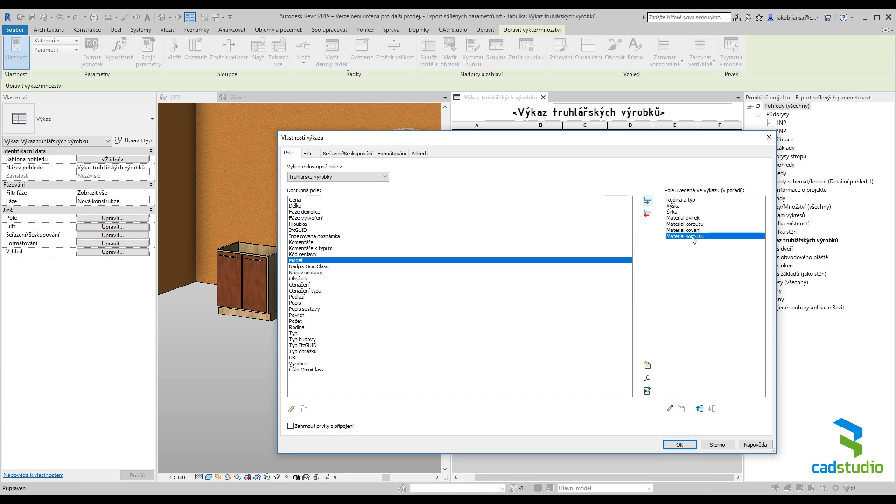
click(699, 408)
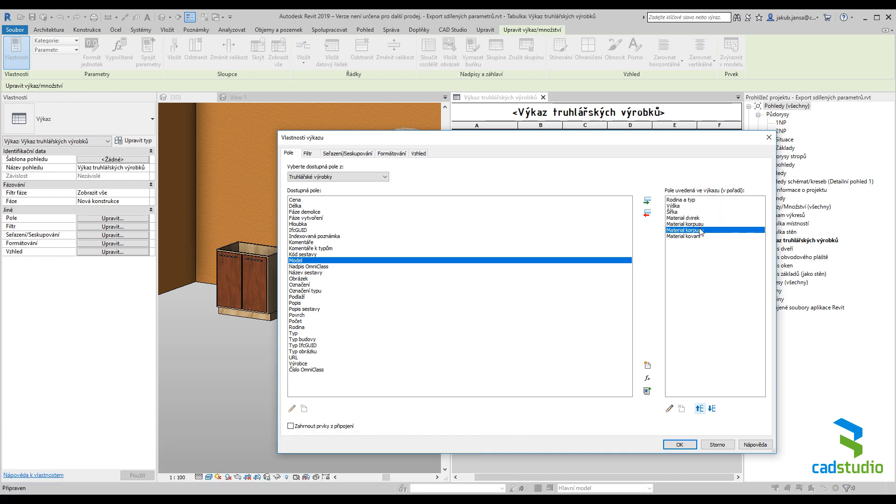
key(ctrl)
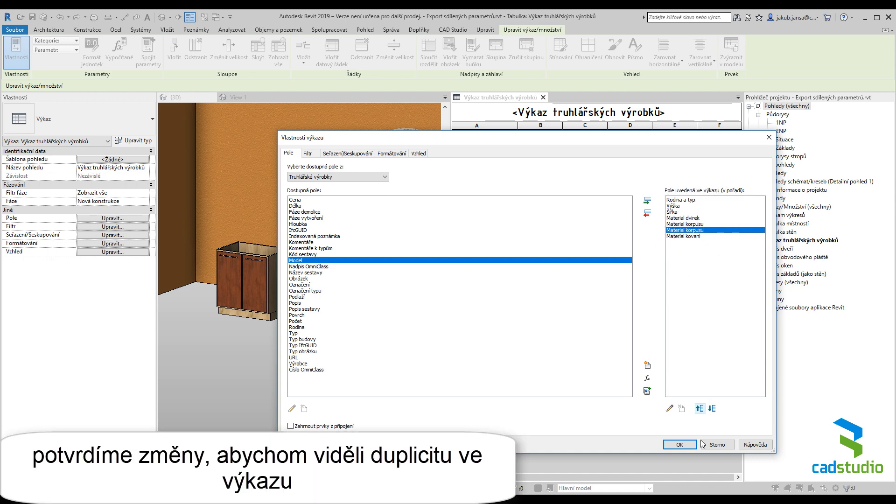
click(680, 445)
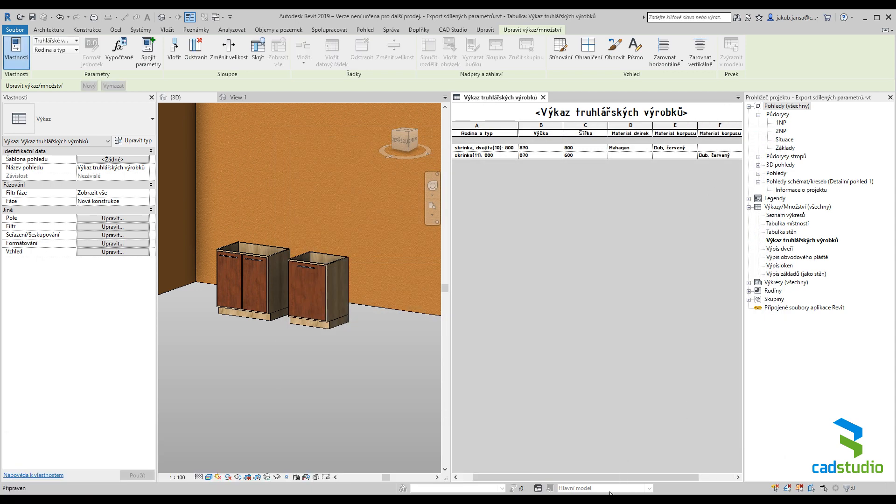
Compare the two Material korpusu columns for the double and single-door cabinets in the schedule
drag(622, 476, 670, 475)
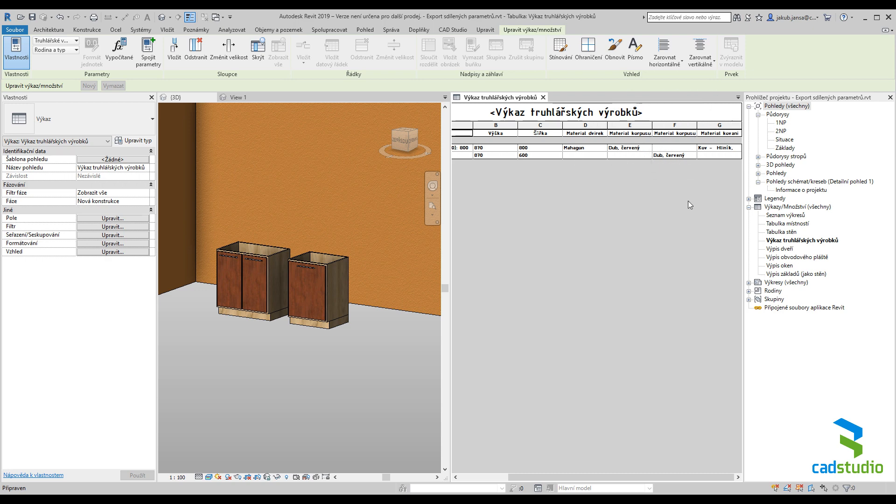
click(630, 149)
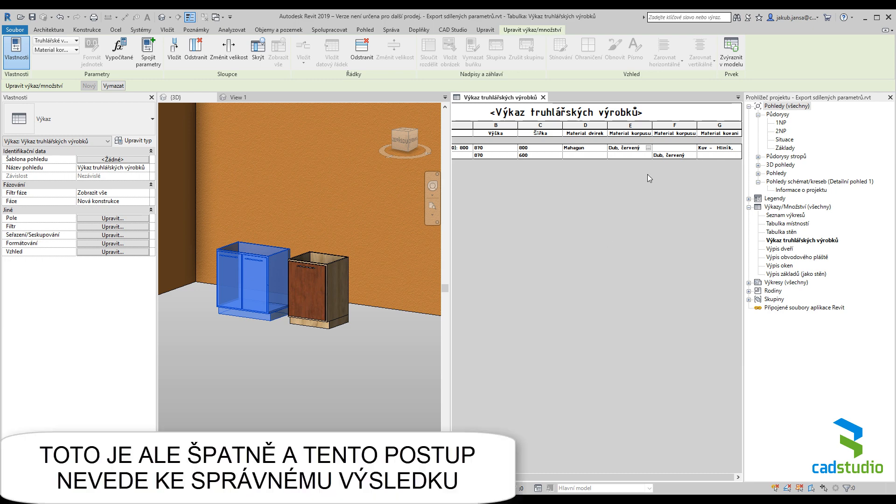
click(664, 157)
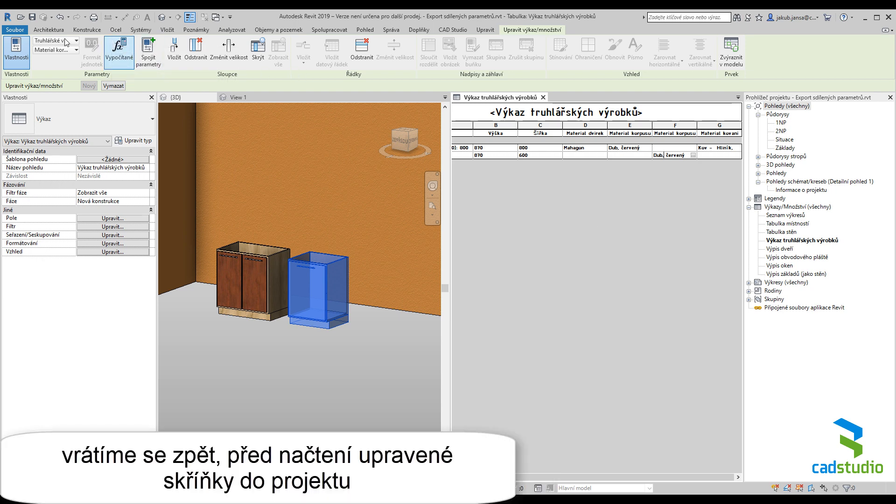
Undo the project changes back to before the family was loaded, and restore the 3D view's visual style to Realistické
click(69, 20)
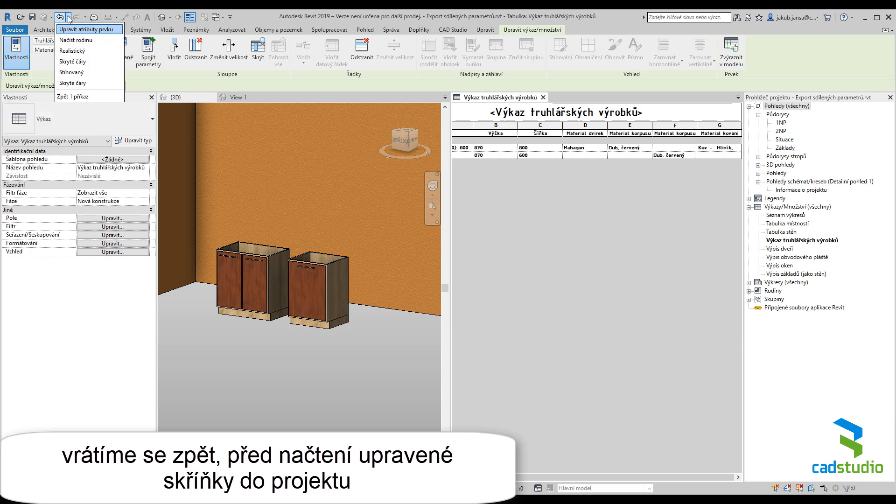
click(82, 52)
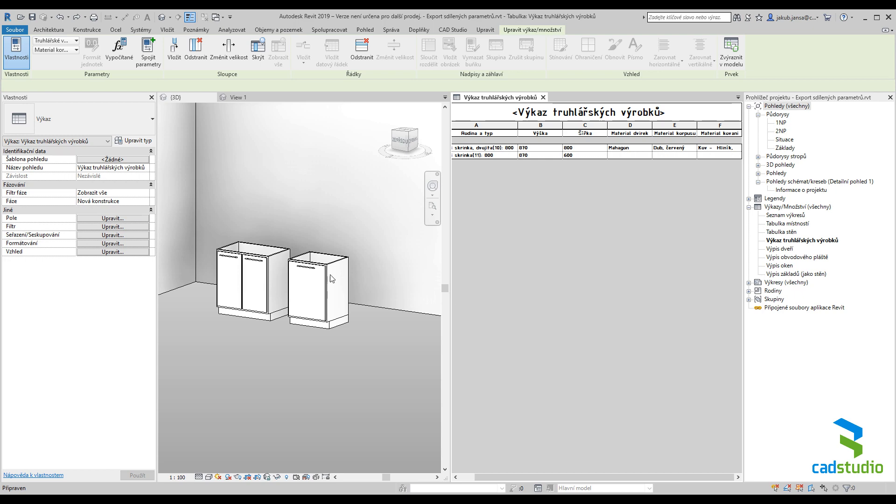
click(252, 277)
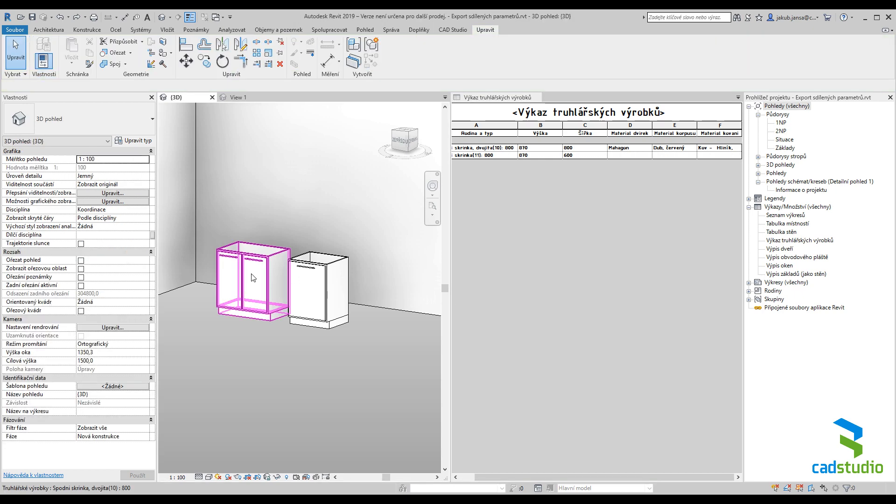
click(208, 477)
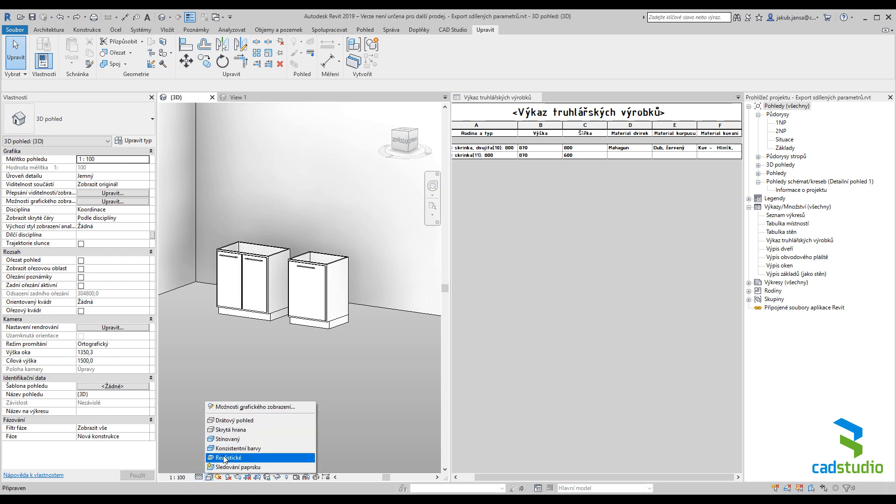
click(239, 458)
Open the double cabinet's family for editing and select its carcass extrusion (Korpus)
click(257, 280)
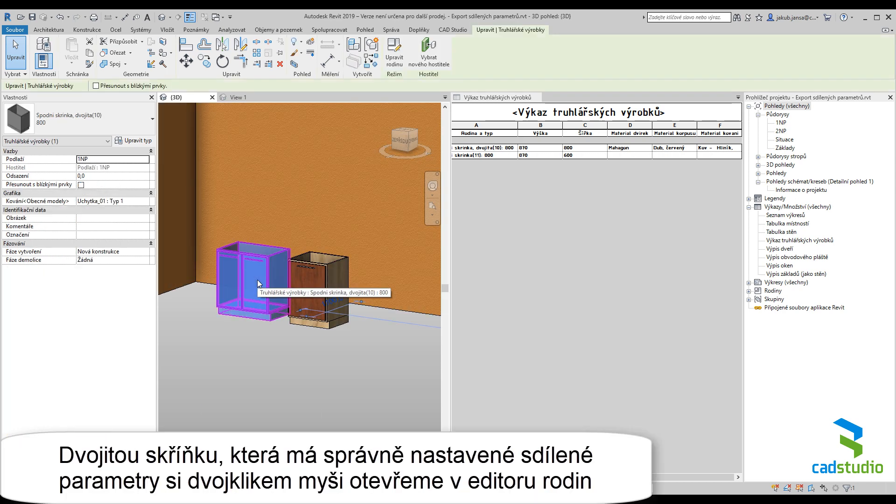
double_click(281, 276)
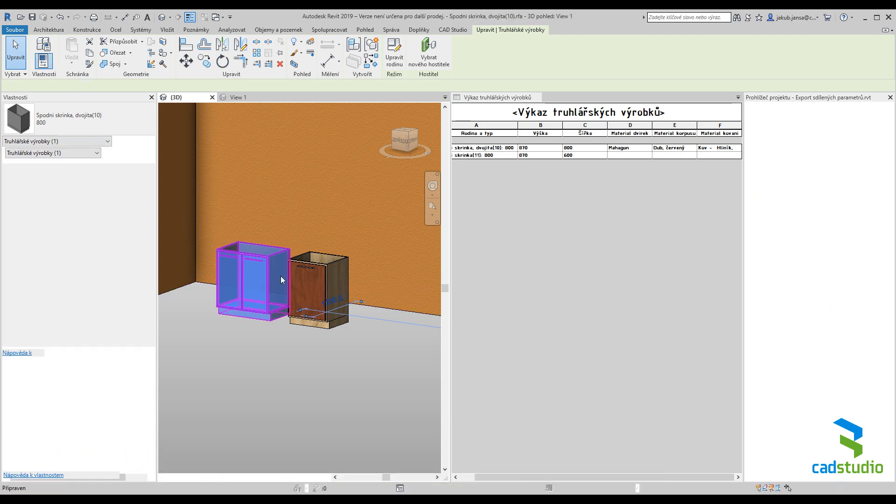
click(350, 241)
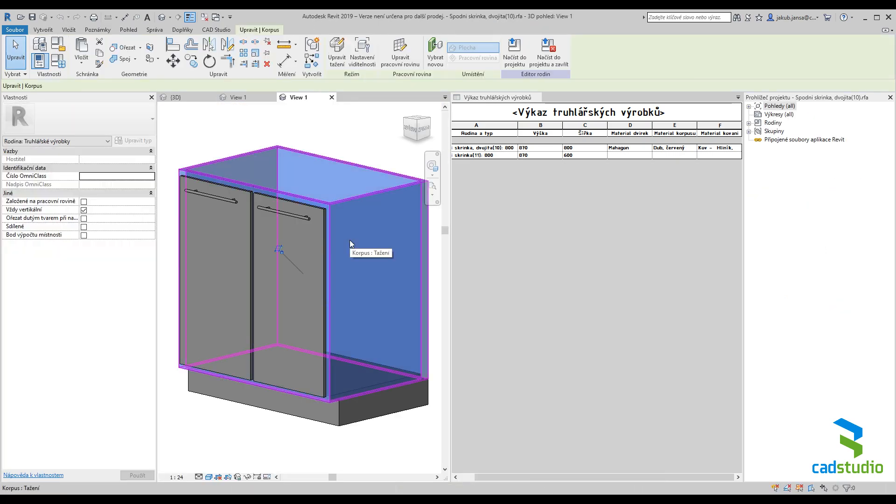
Export the double cabinet's Material dvirek parameter from its family types to the current shared parameter file
click(61, 63)
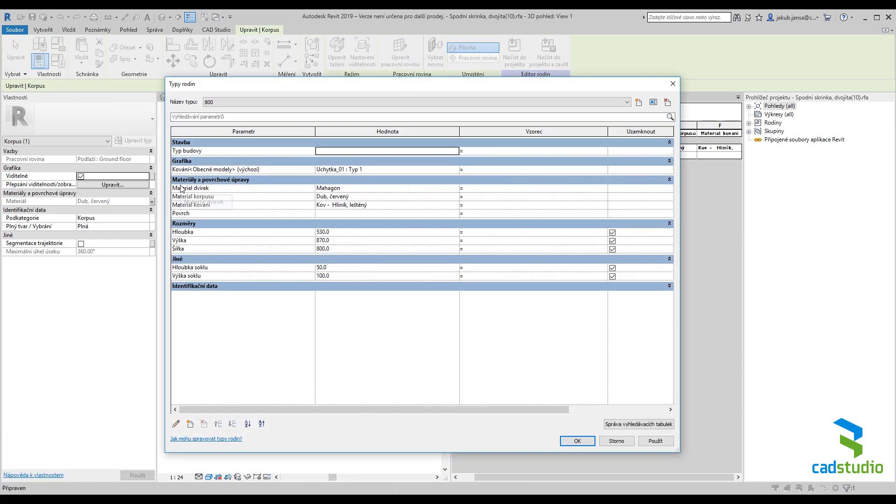
click(209, 198)
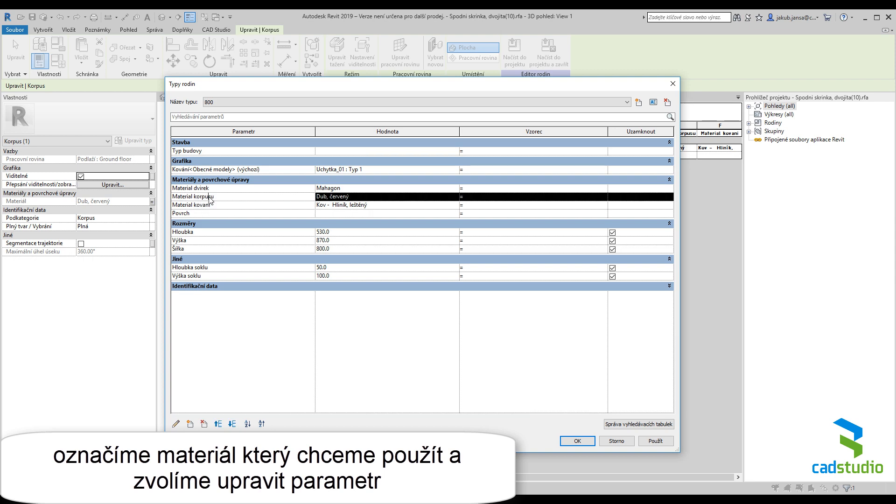
click(218, 189)
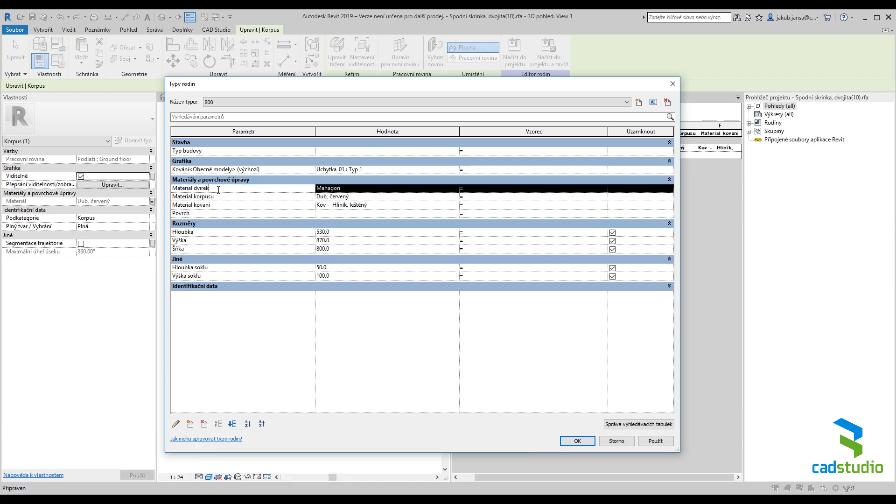
click(176, 424)
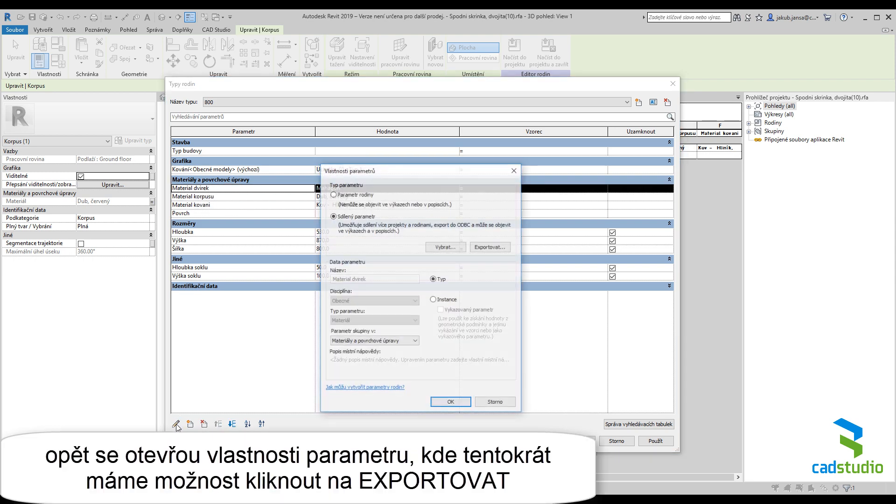
click(491, 250)
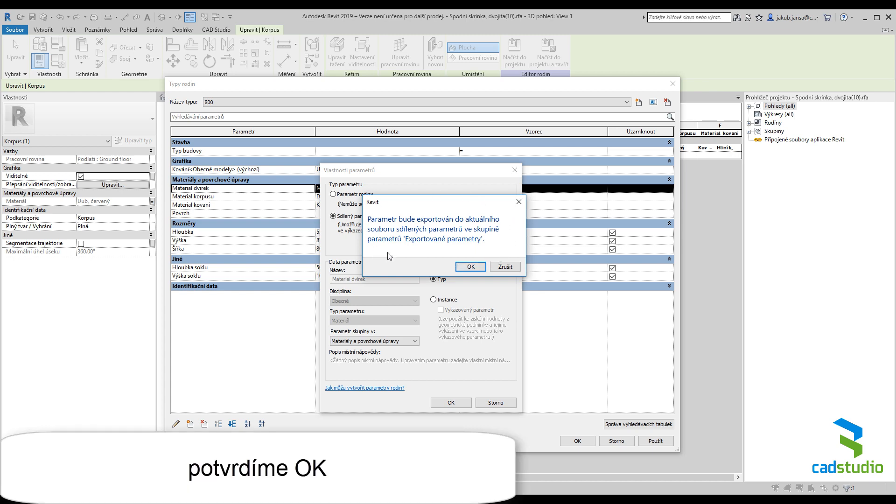
click(481, 267)
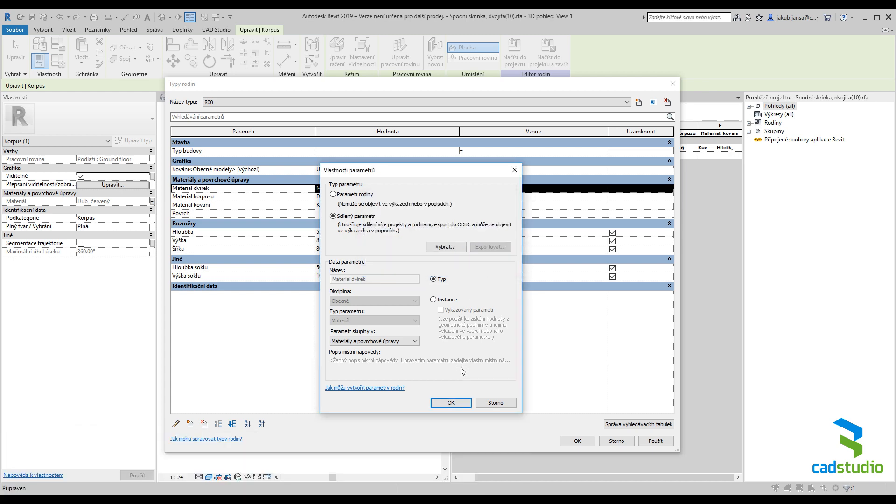
click(451, 402)
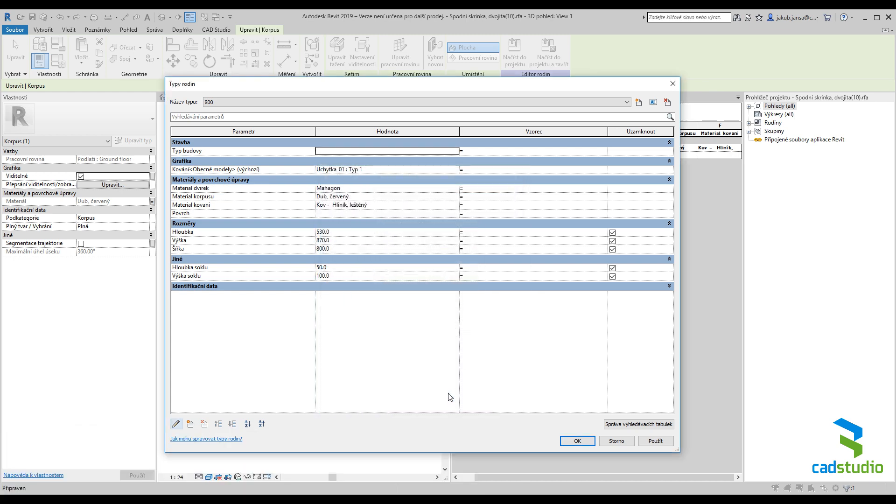
Export the Material korpusu parameter to the shared parameter file, replacing the existing parameter of the same name
click(202, 200)
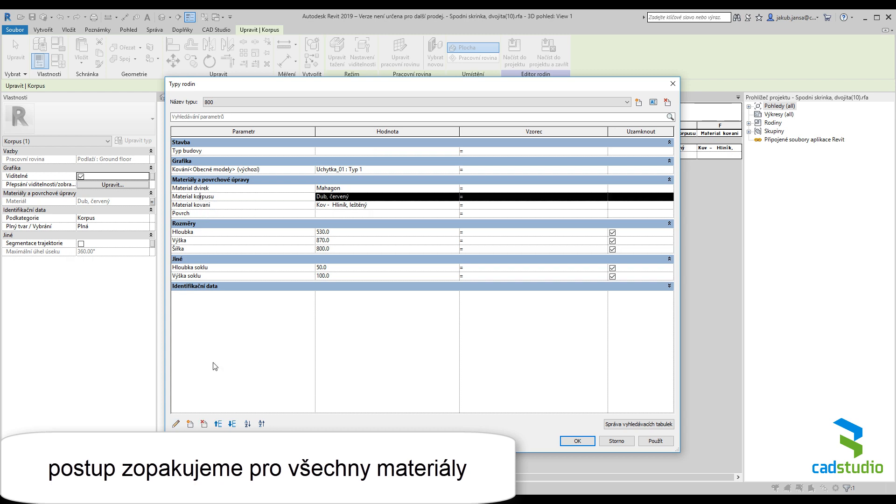
click(175, 423)
click(488, 251)
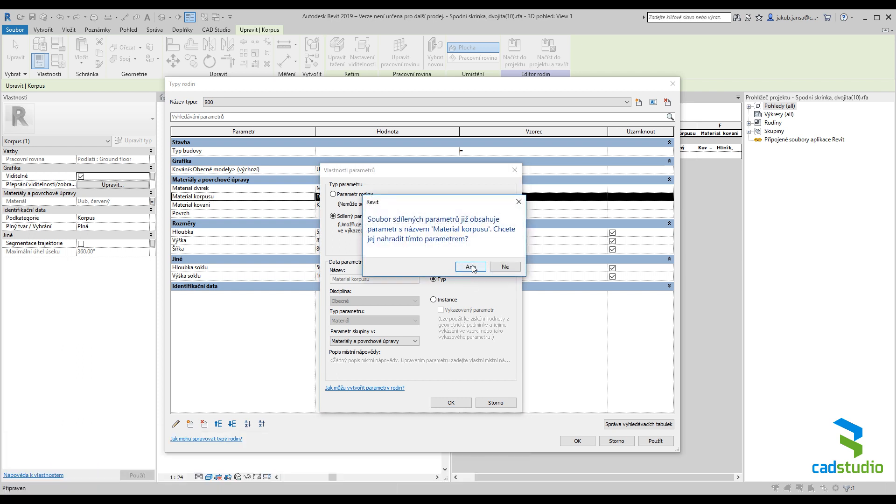
click(471, 267)
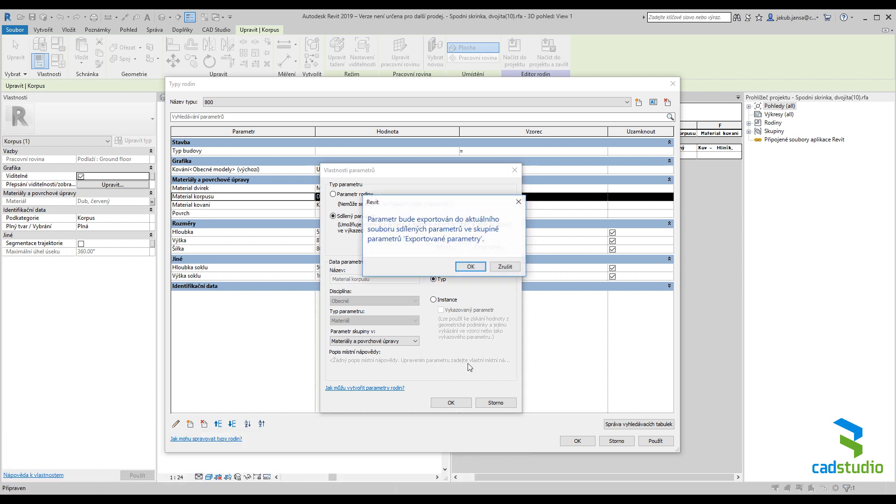
click(471, 267)
click(450, 405)
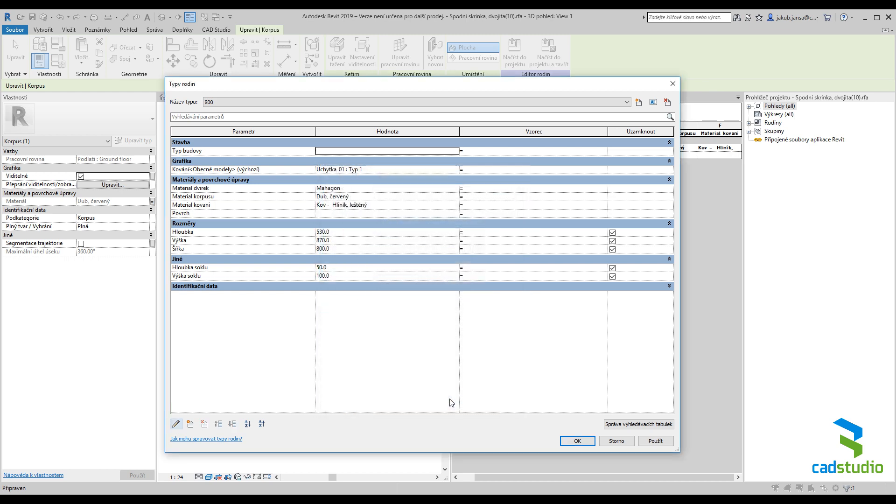
Export the Material kovani parameter to the shared parameter file and accept the family types
click(194, 207)
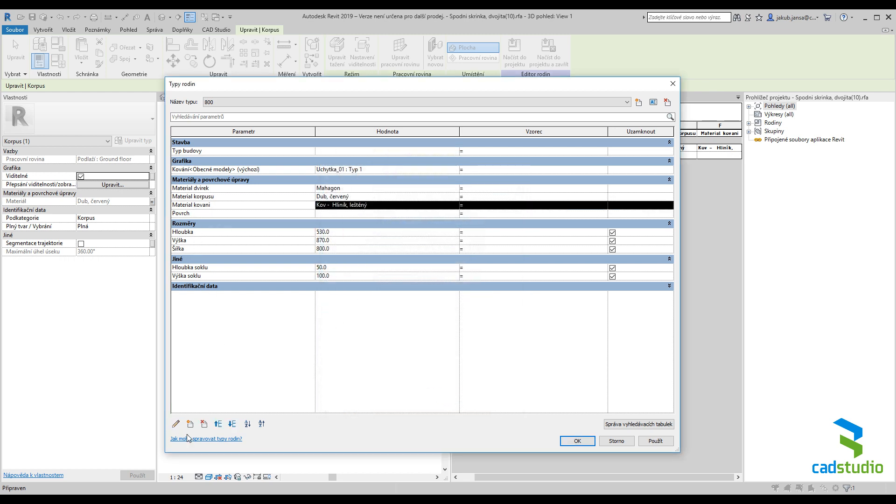
click(176, 424)
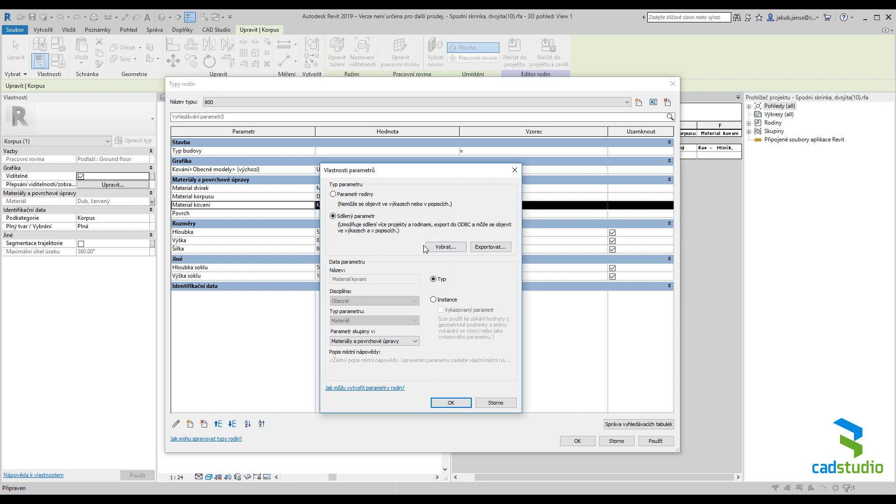
click(492, 250)
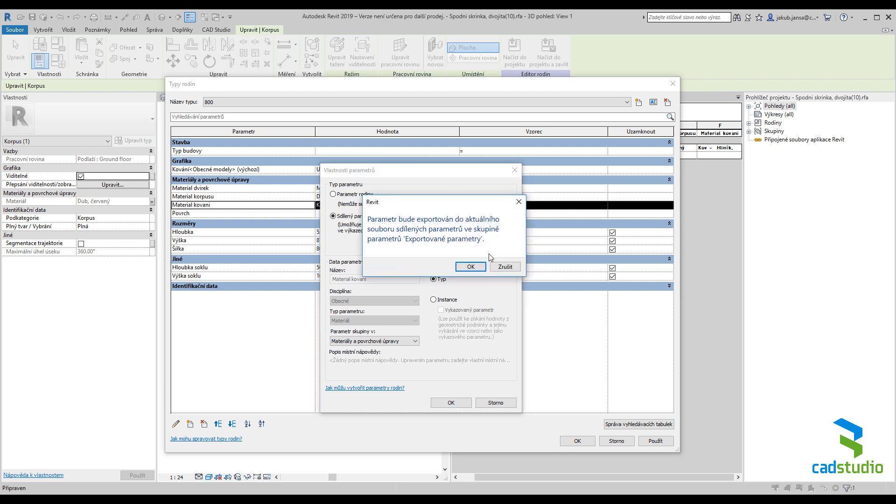
click(465, 268)
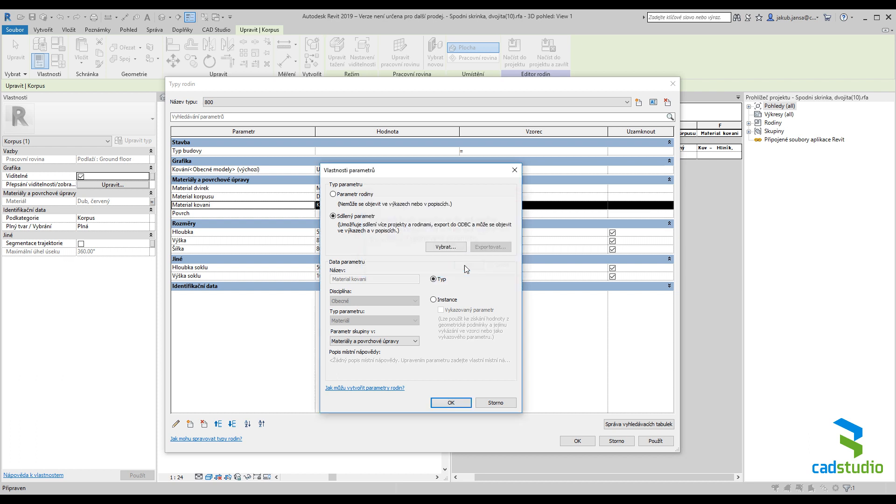
click(445, 403)
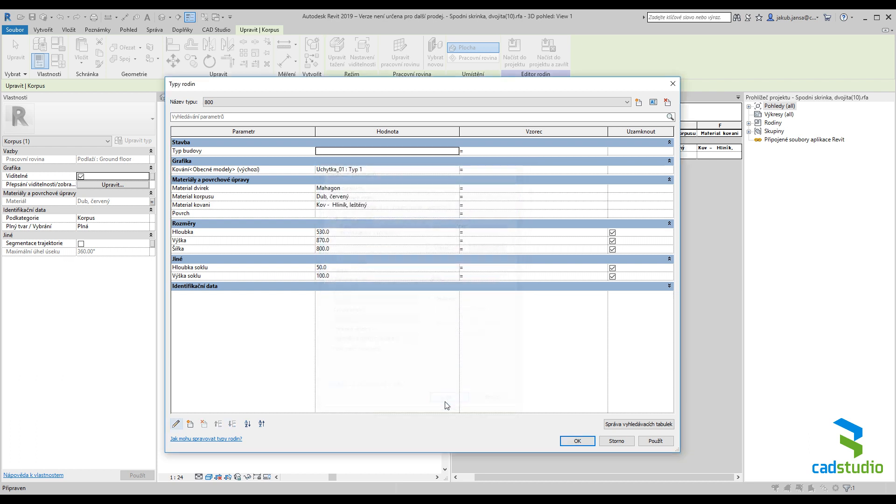
click(582, 442)
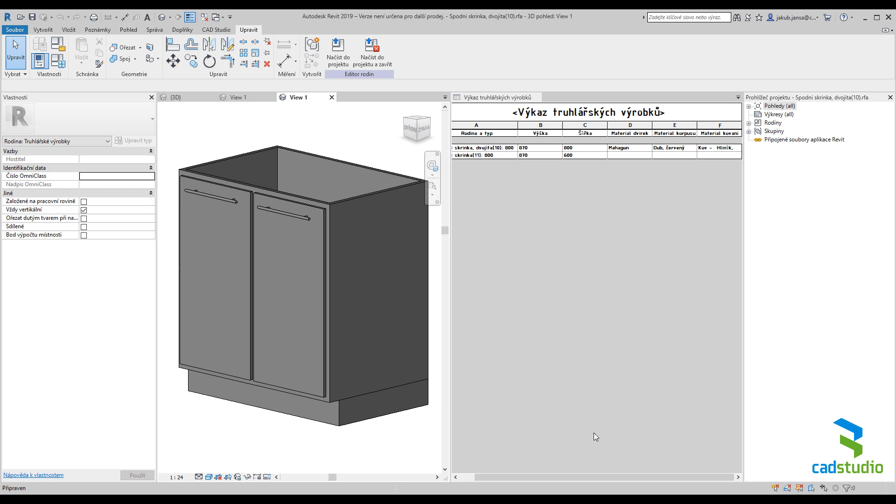
Close the double cabinet's family without saving and return to the open single-door cabinet family
click(331, 97)
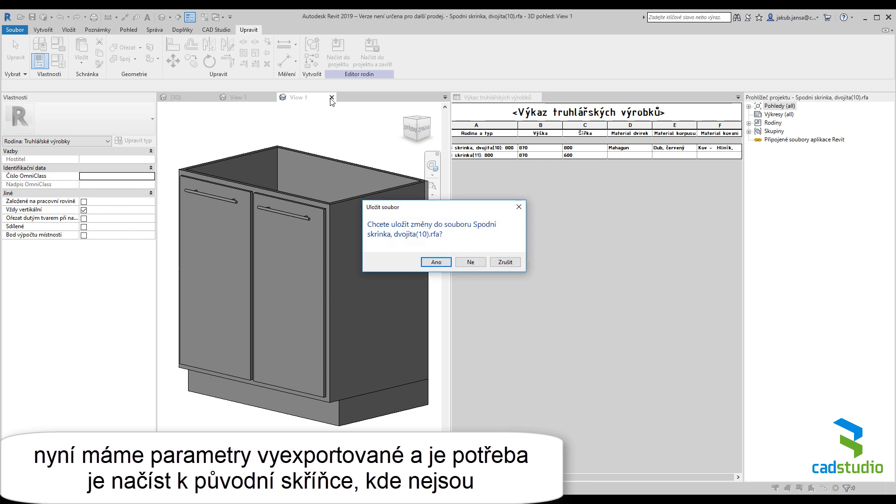
click(473, 262)
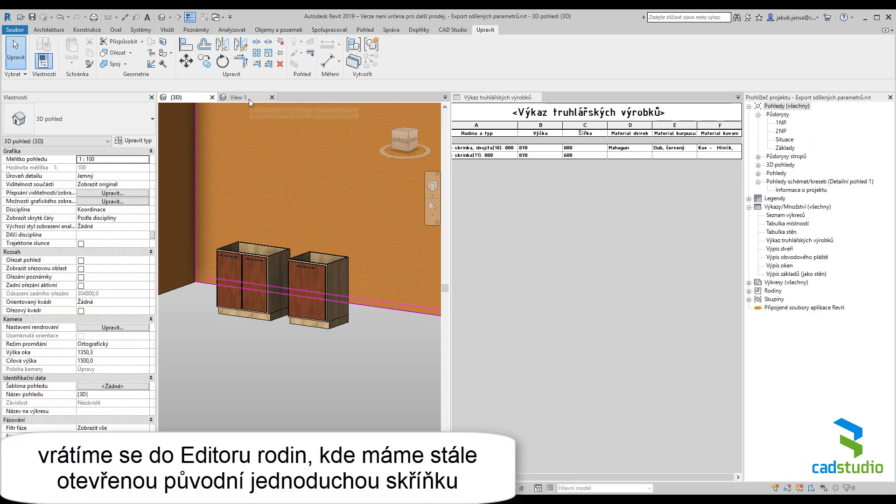
click(244, 99)
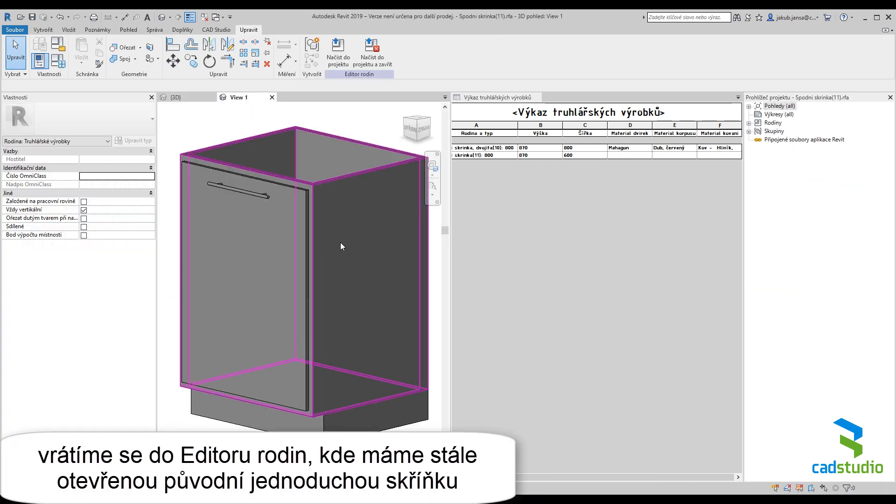
Reassign the single-door cabinet's Material korpusu parameter to the shared Material korpusu from the Exportované parametry group
click(343, 241)
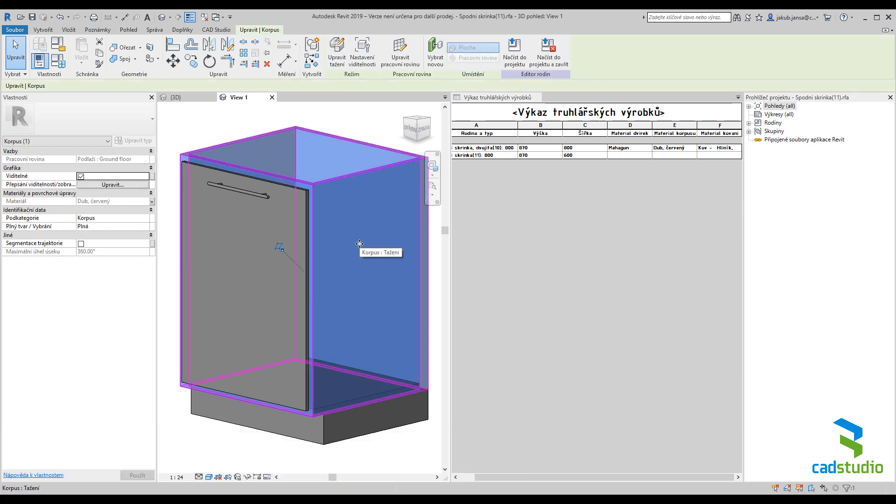
click(58, 61)
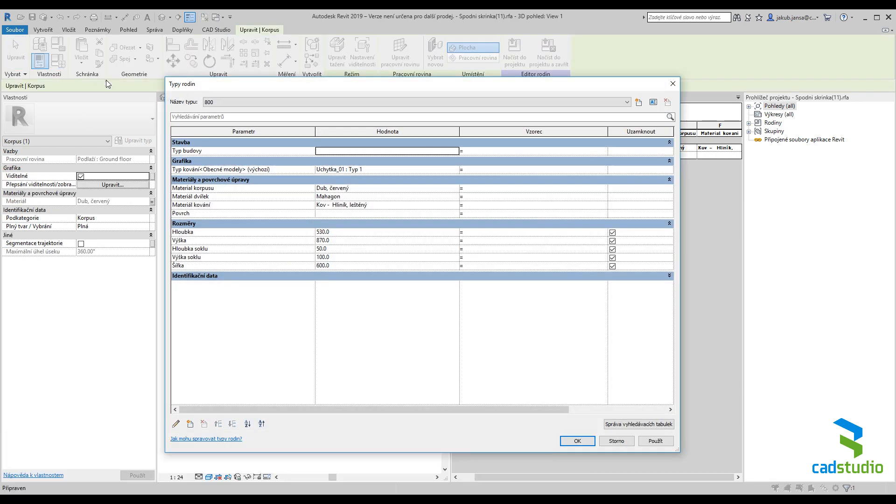
click(197, 188)
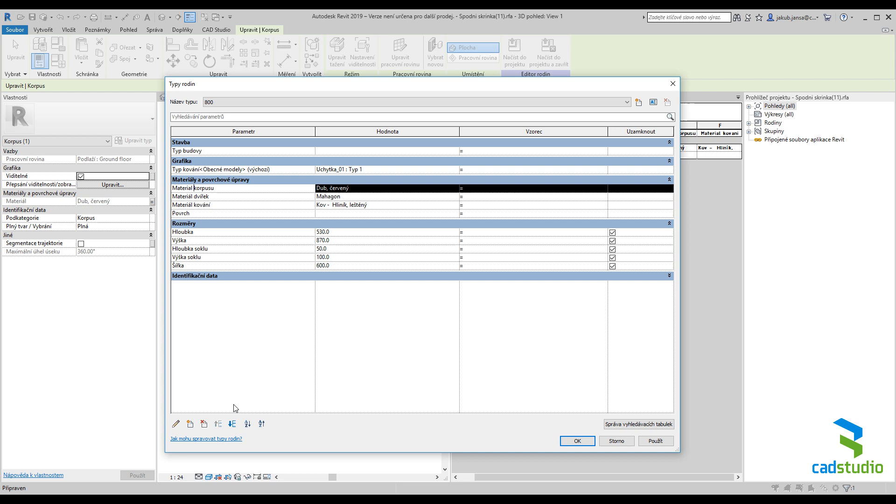
click(177, 425)
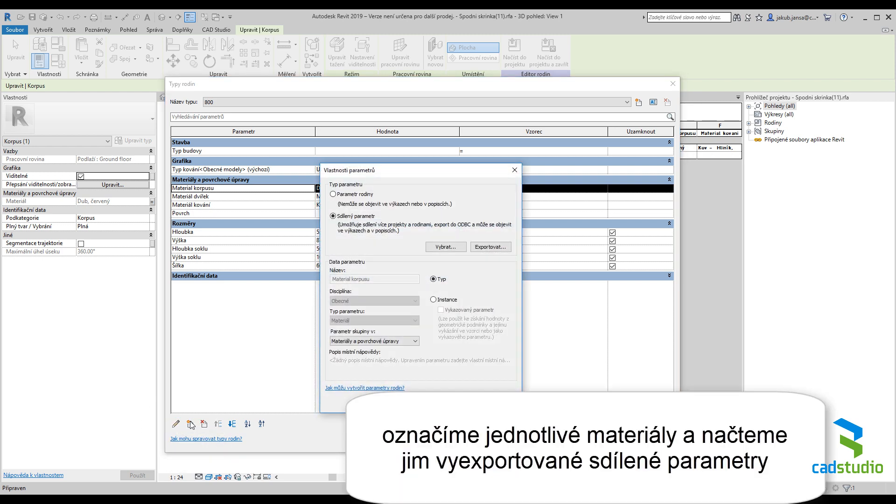
click(446, 247)
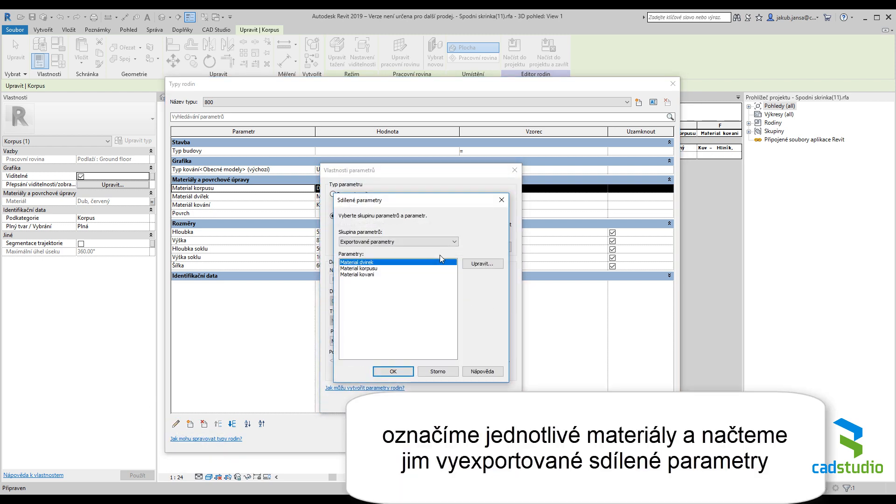
click(365, 242)
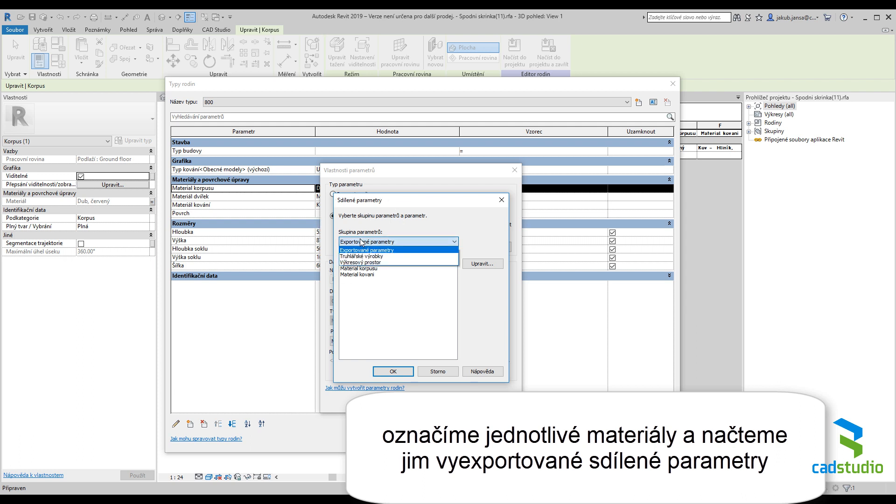
click(368, 250)
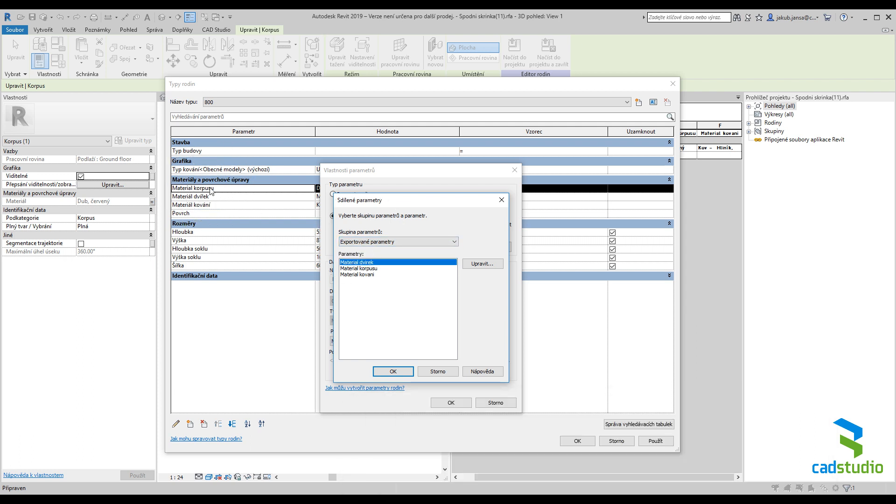
click(376, 269)
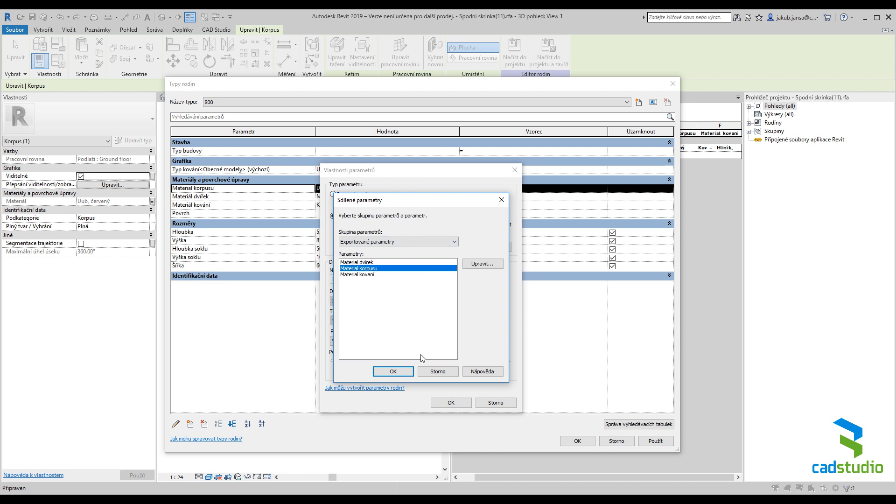
click(389, 371)
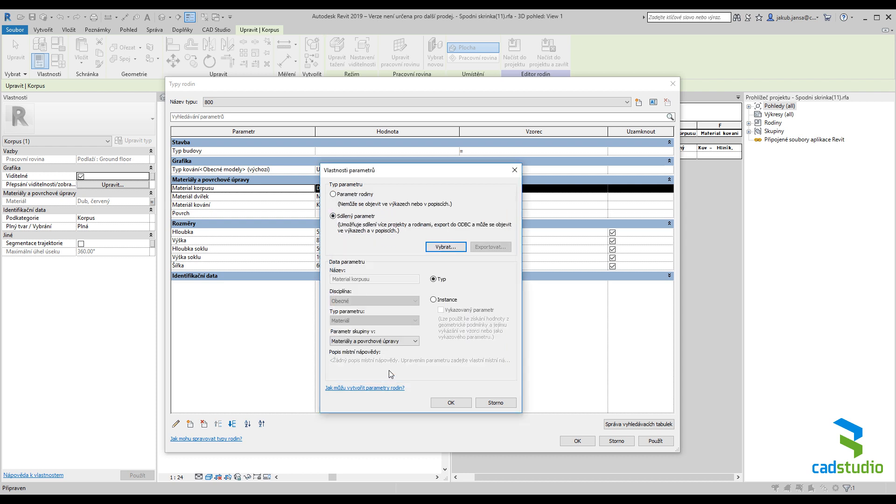
click(449, 403)
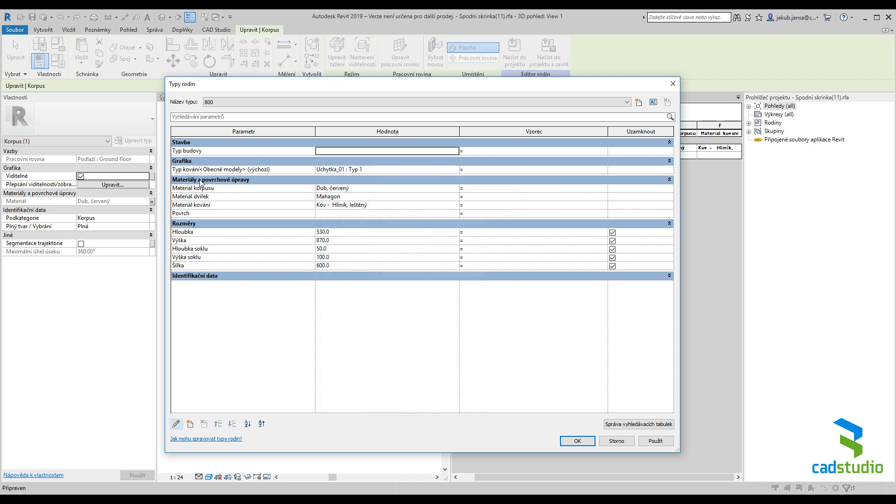
Reassign the single-door cabinet's Materiál dvířek parameter to the shared Material dvirek from the Exportované parametry group
click(250, 196)
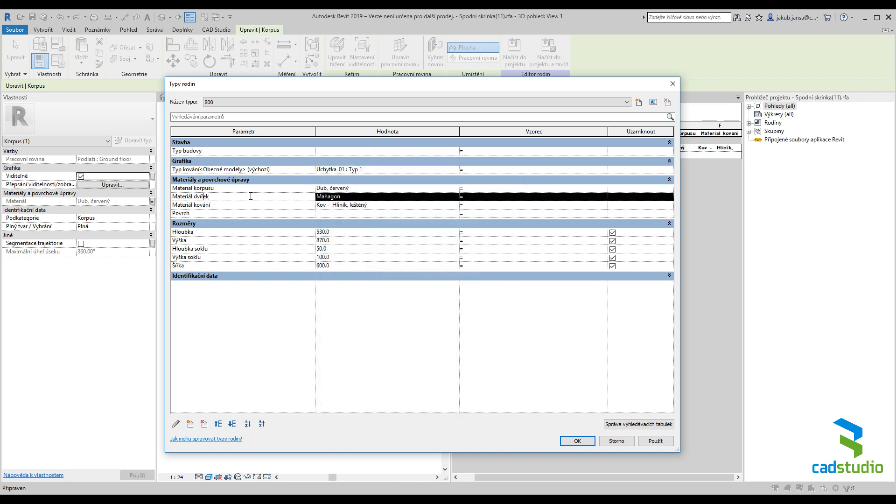
click(177, 423)
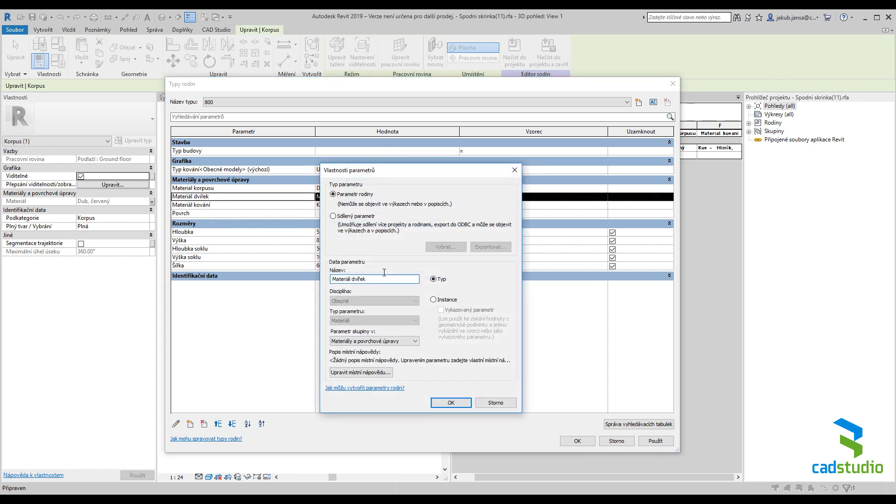
click(355, 217)
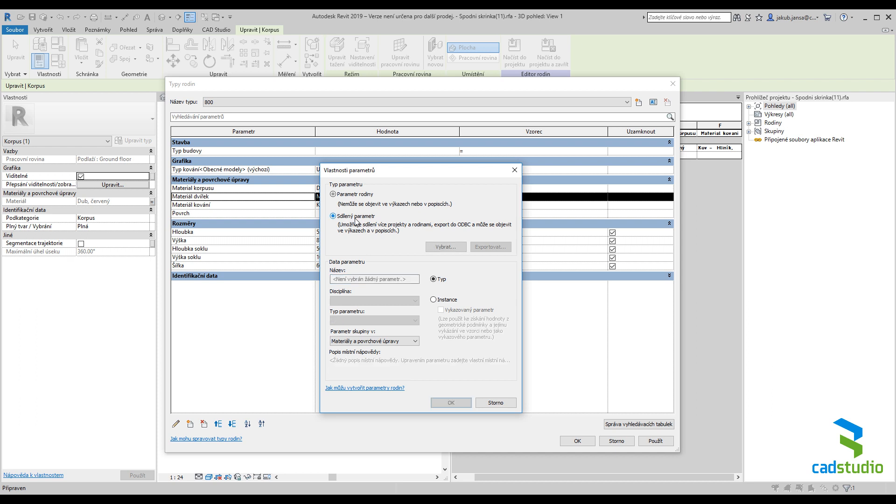
click(444, 248)
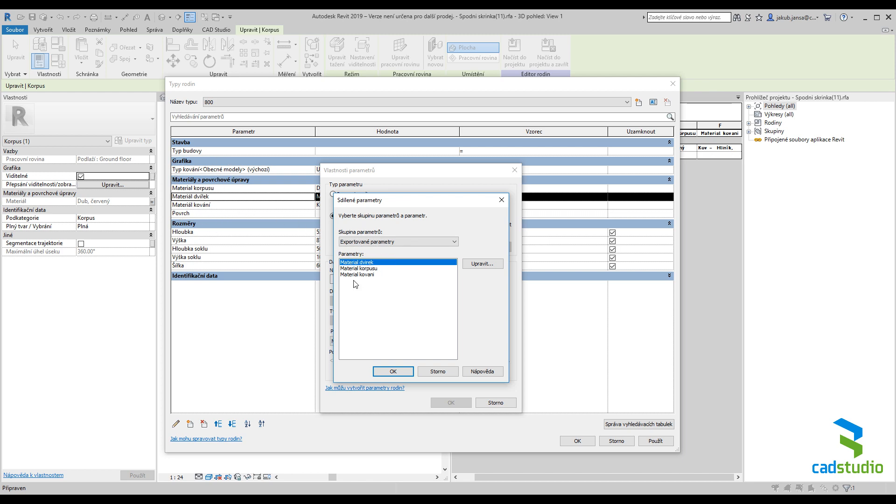
click(388, 371)
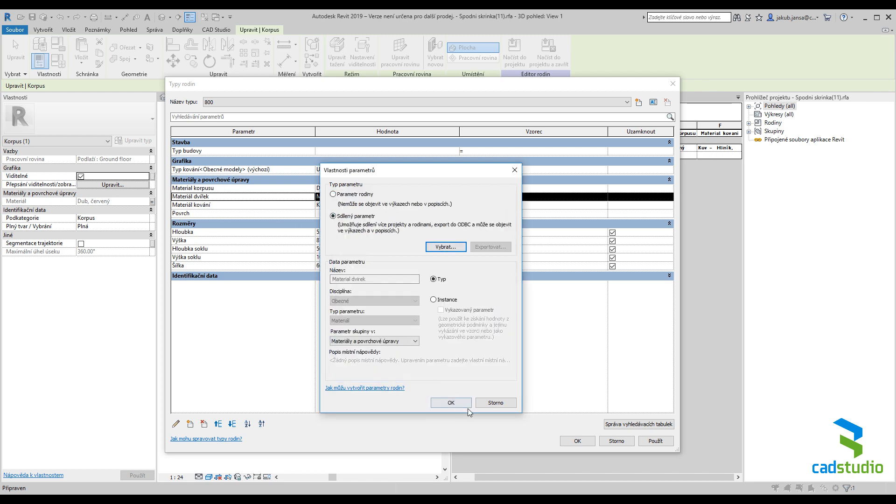
click(450, 404)
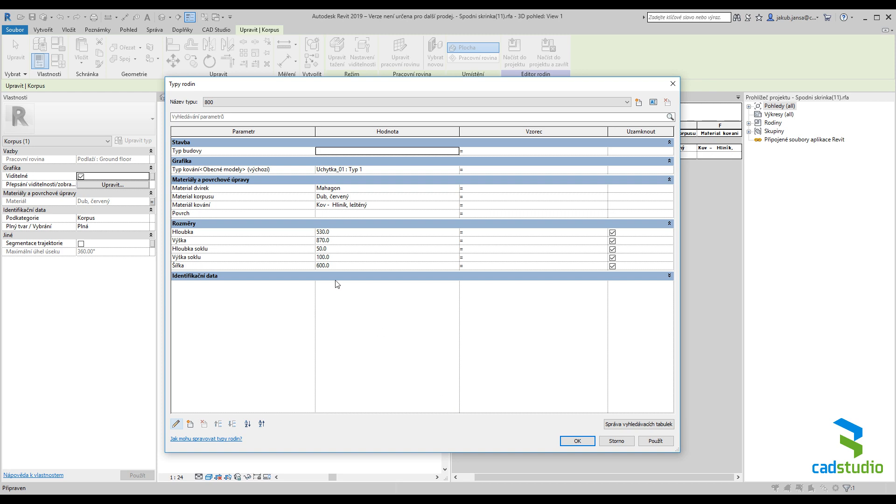
Reassign the cabinet's Materiál kování parameter to the shared Material kovani from the Exportované parametry group
click(206, 206)
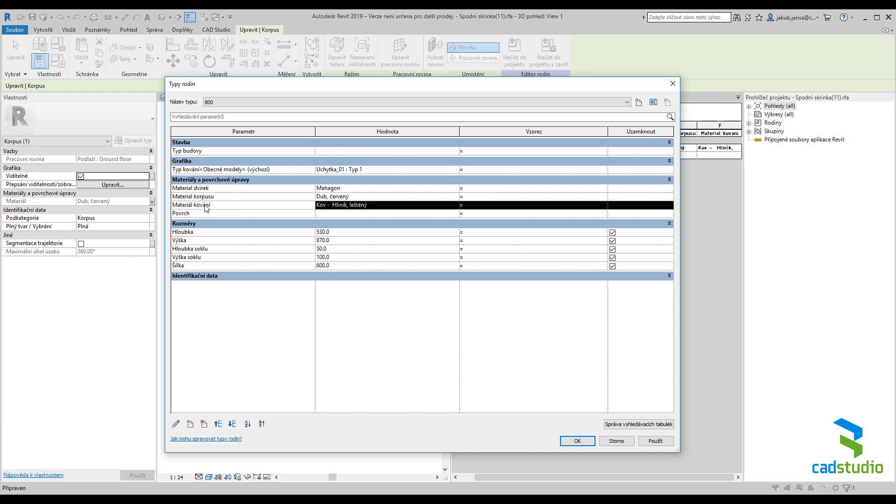
click(176, 424)
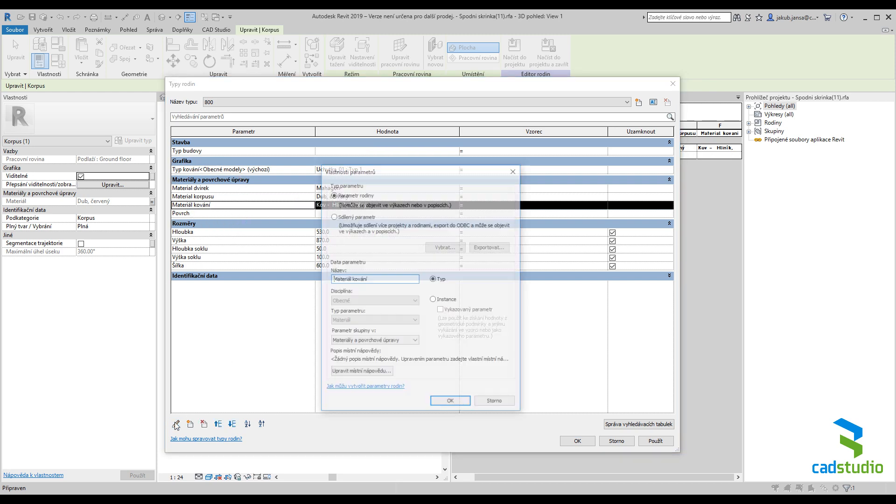
click(364, 217)
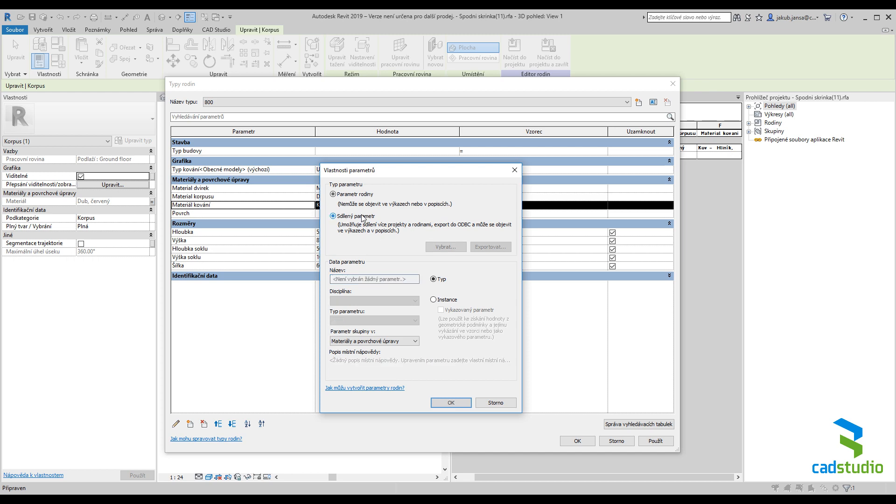
click(439, 247)
click(369, 274)
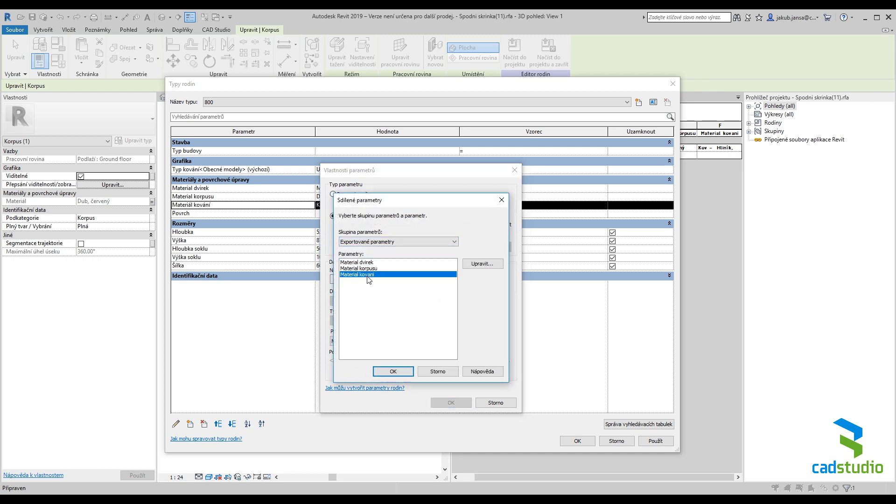
click(393, 372)
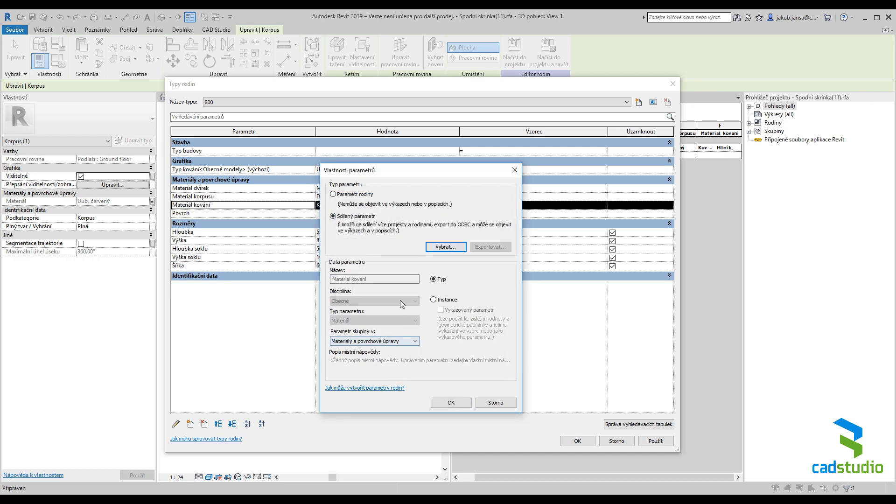
click(450, 403)
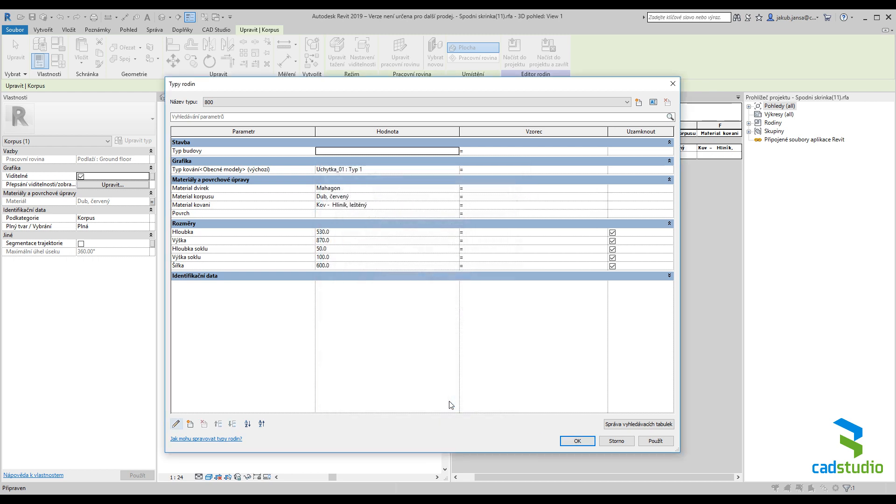
Accept the family types and load the updated single-door cabinet family back into the project
click(571, 442)
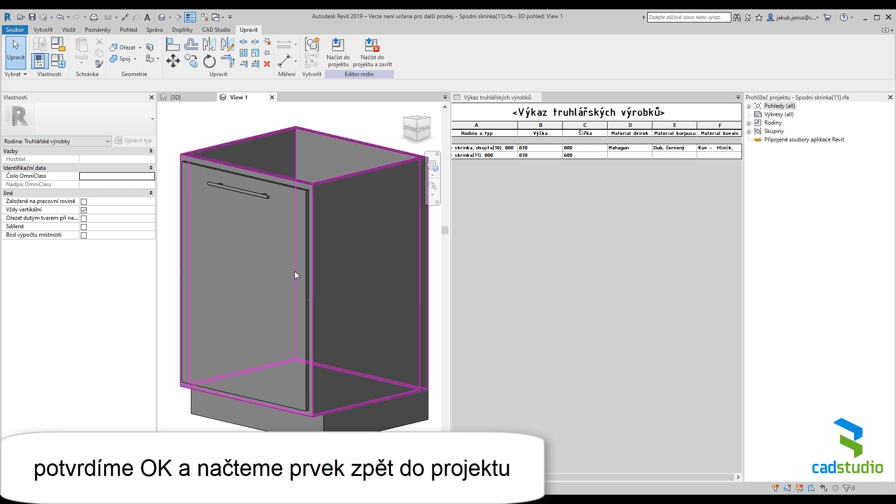
click(346, 251)
click(513, 57)
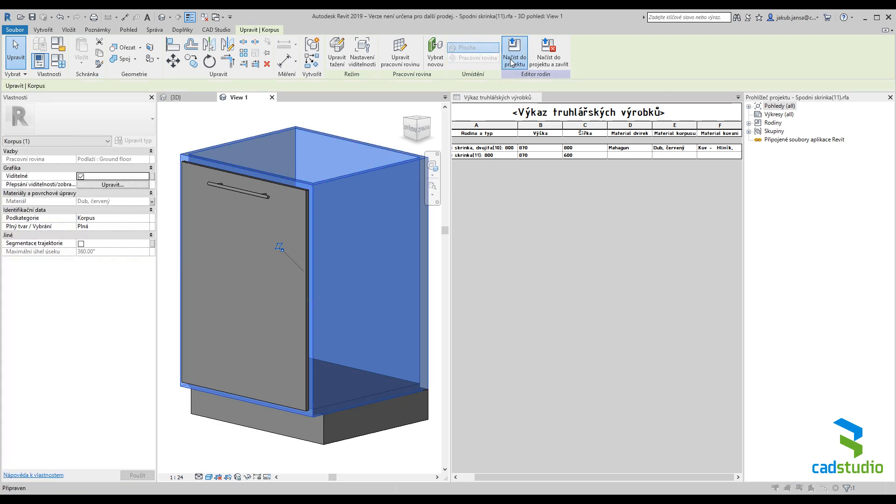
click(408, 229)
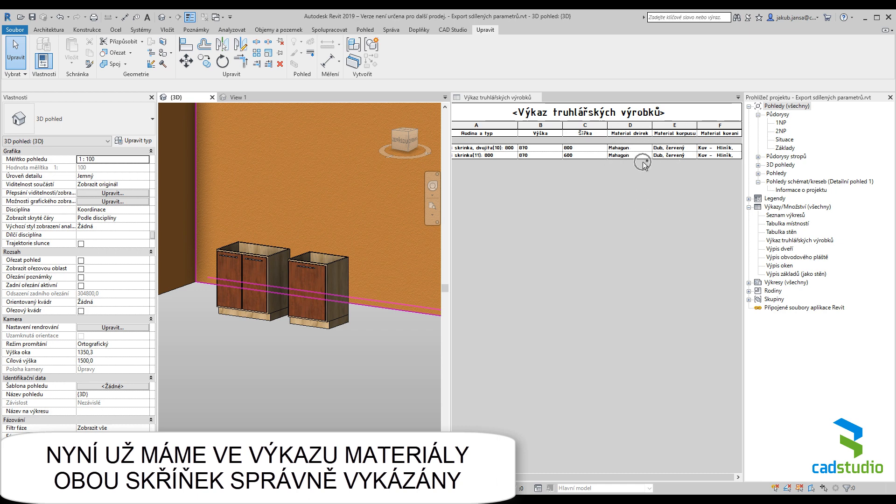
Check both cabinets' door, body and hardware materials in the joinery schedule and inspect the cabinets up close in the 3D view
click(634, 149)
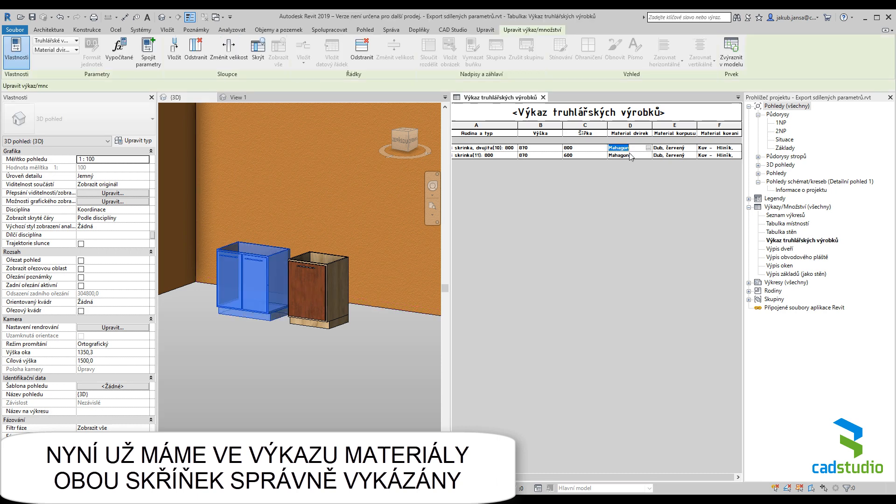
click(635, 154)
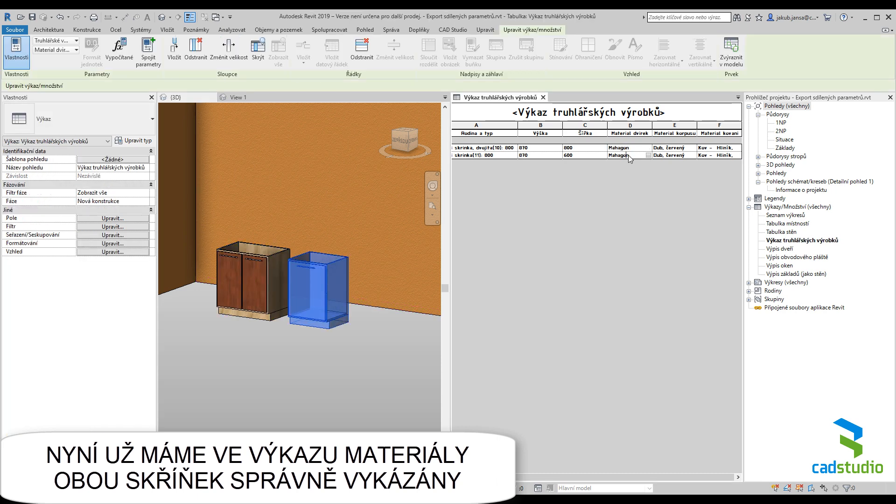
click(671, 148)
click(672, 155)
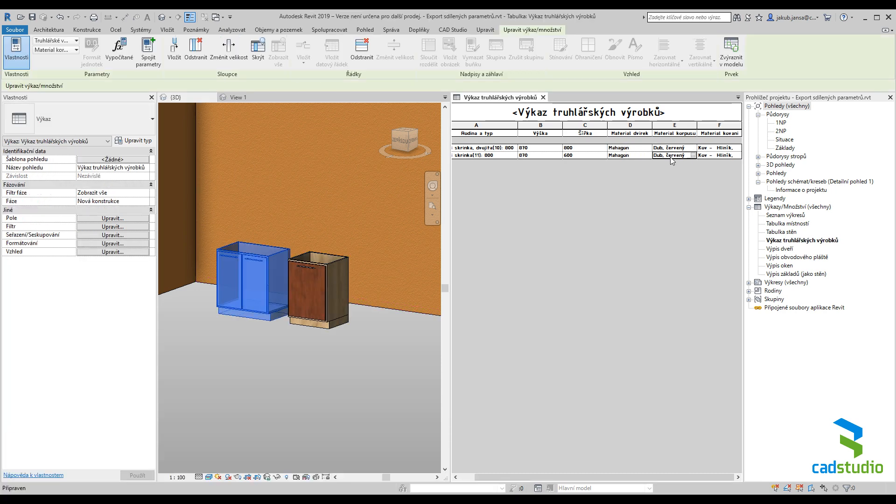
click(729, 148)
click(726, 155)
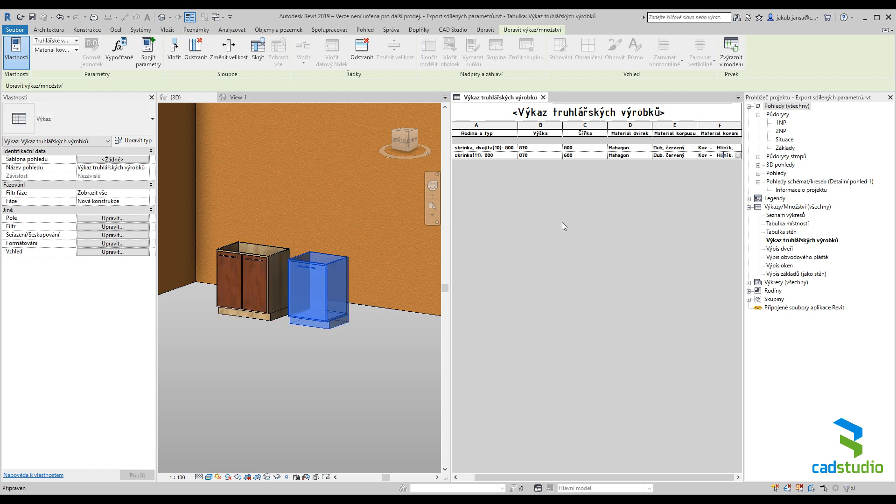
click(312, 272)
scroll(312, 273, up, 3)
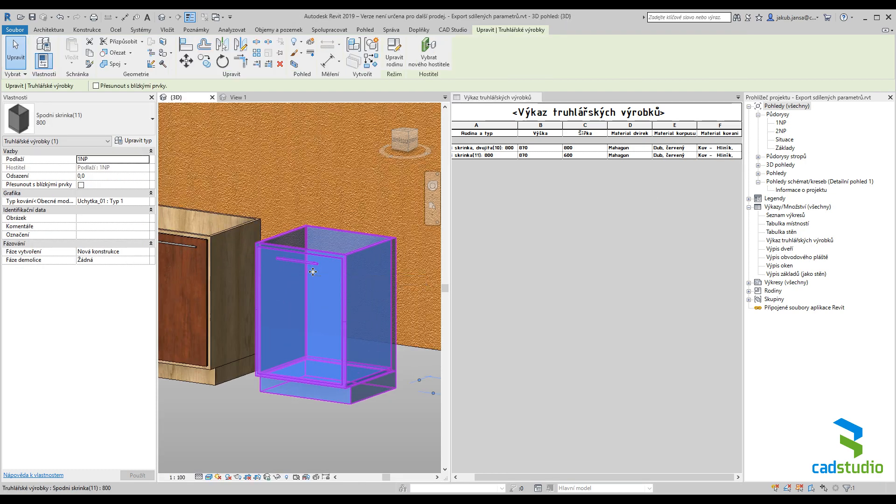
key(Escape)
middle_drag(289, 292, 320, 294)
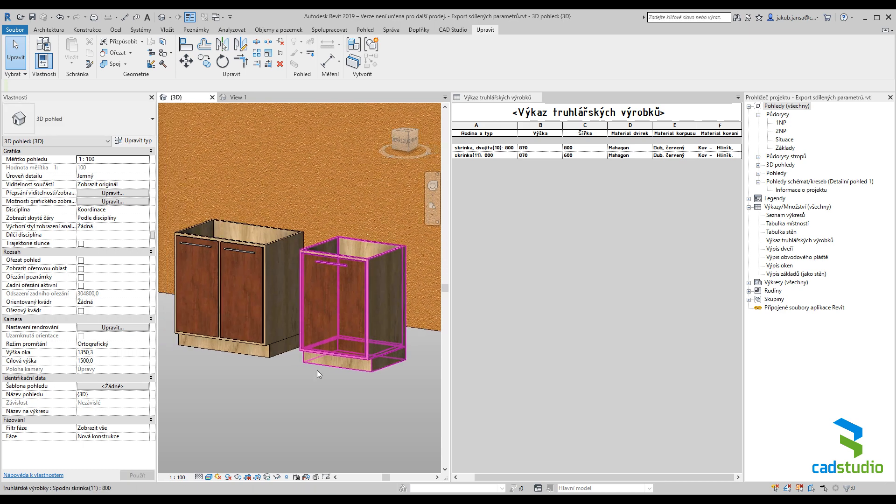